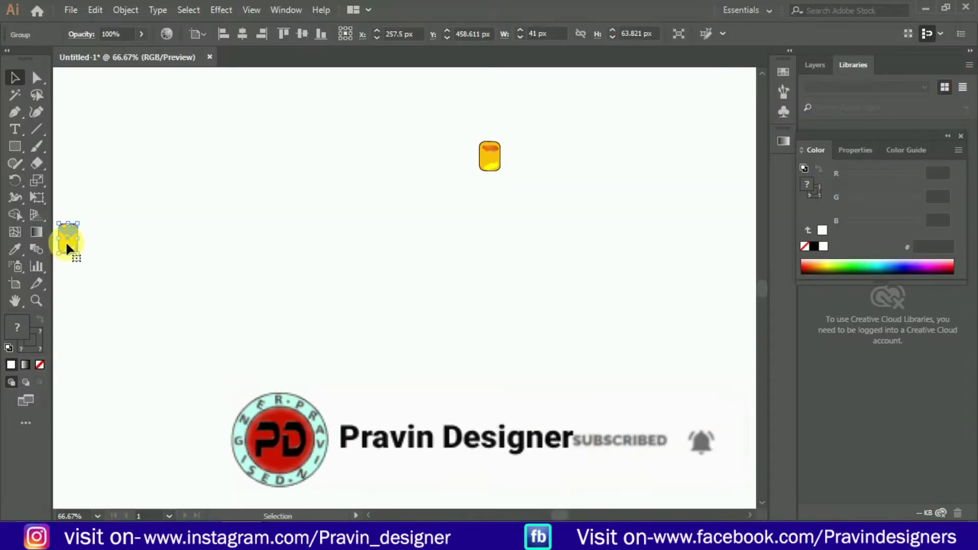
# Duplicate the yellow kernel group sideways edge to edge and repeat the copy to make a row of 30 kernels.
pyautogui.moveTo(65, 240); pyautogui.dragTo(92, 244)
pyautogui.hotkey('ctrl', 'd')
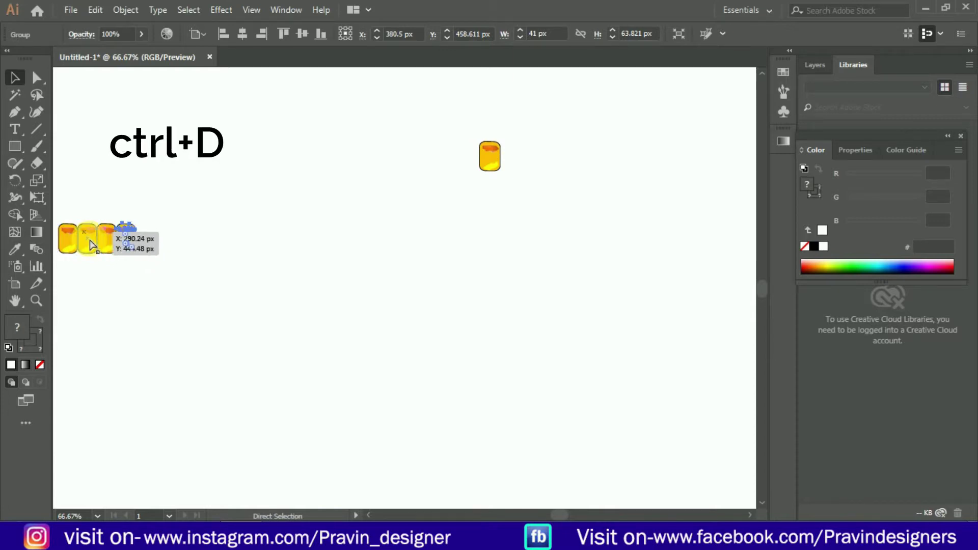
pyautogui.click(101, 277)
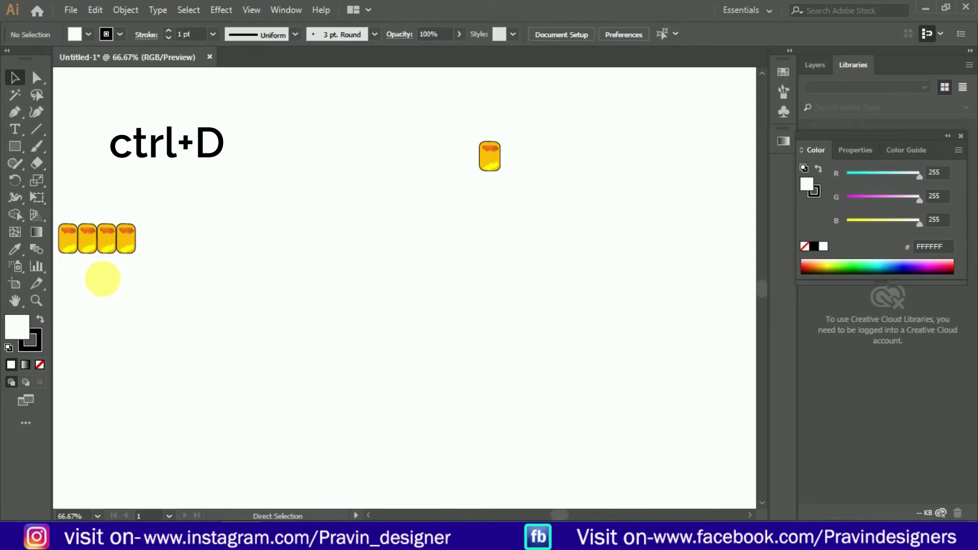
pyautogui.click(125, 245)
pyautogui.hotkey('ctrl', 'd')
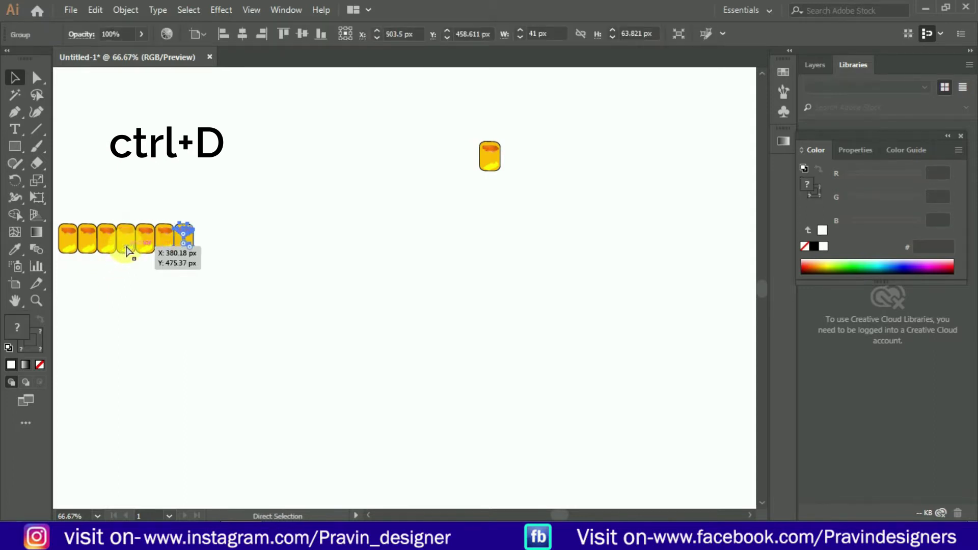
pyautogui.hotkey('ctrl', 'd')
pyautogui.hotkey('ctrl', 'd')
pyautogui.hotkey('ctrl', 'd')
pyautogui.hotkey('ctrl', 'd')
pyautogui.hotkey('ctrl', 'd')
pyautogui.hotkey('ctrl', 'd')
pyautogui.hotkey('ctrl', 'd')
pyautogui.hotkey('ctrl', 'd')
pyautogui.hotkey('ctrl', 'd')
pyautogui.hotkey('ctrl', 'd')
pyautogui.hotkey('ctrl', 'd')
pyautogui.hotkey('ctrl', 'd')
pyautogui.hotkey('ctrl', 'd')
pyautogui.hotkey('ctrl', 'd')
pyautogui.hotkey('ctrl', 'd')
pyautogui.hotkey('ctrl', 'd')
pyautogui.hotkey('ctrl', 'd')
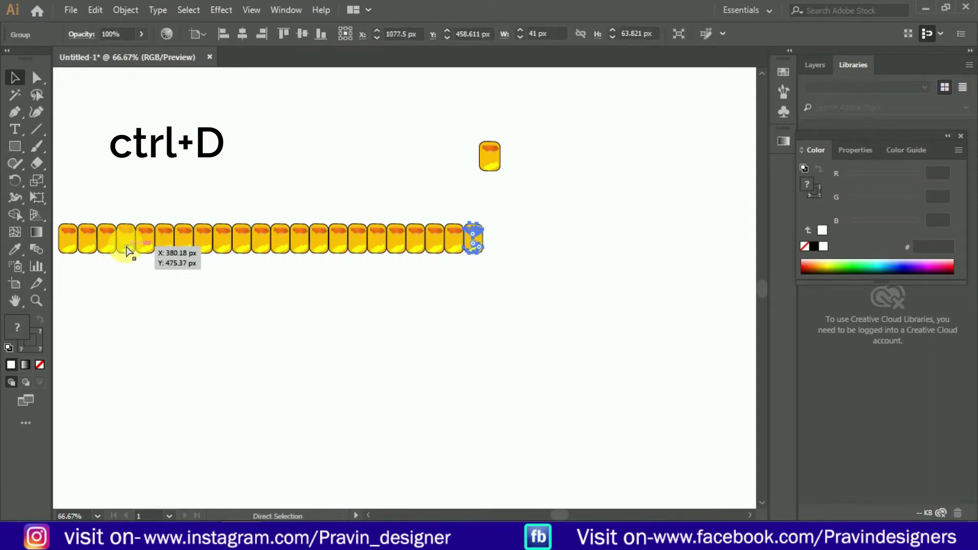
pyautogui.hotkey('ctrl', 'd')
pyautogui.hotkey('ctrl', 'd')
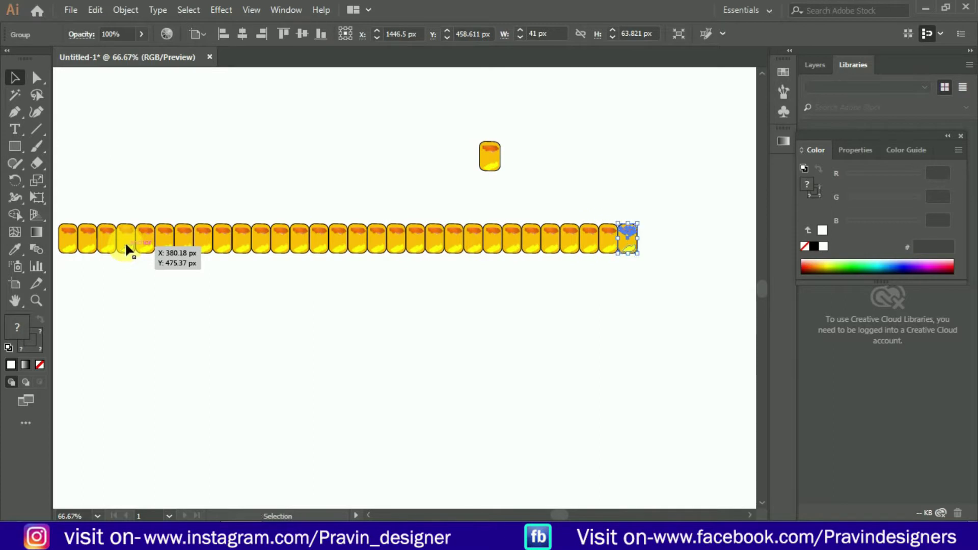
# Select all the kernels in the row and group them.
pyautogui.moveTo(59, 209); pyautogui.dragTo(292, 258)
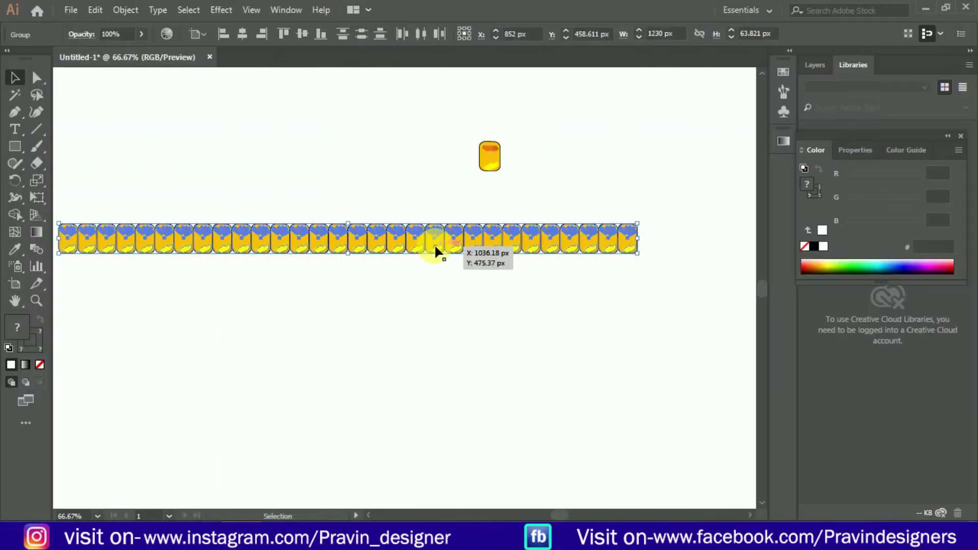
pyautogui.rightClick(435, 247)
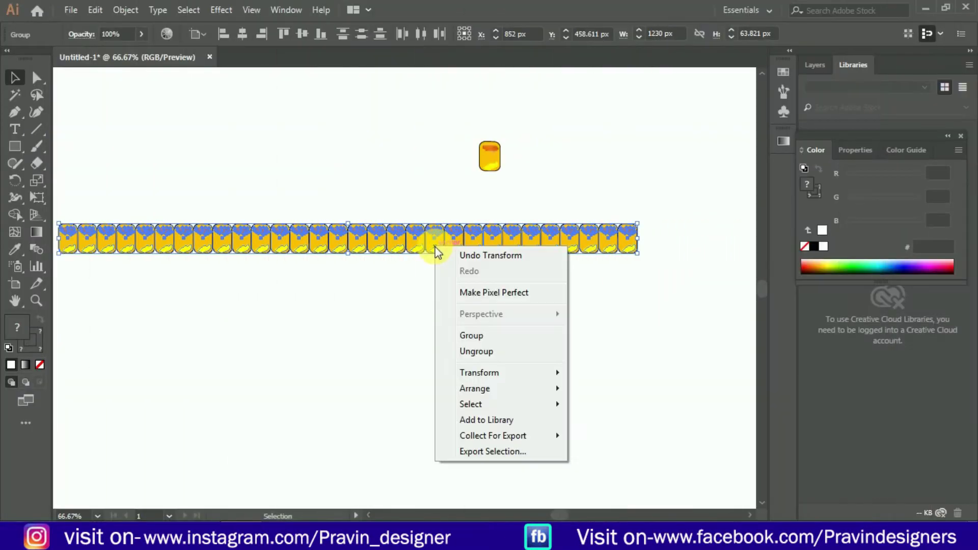
pyautogui.click(461, 334)
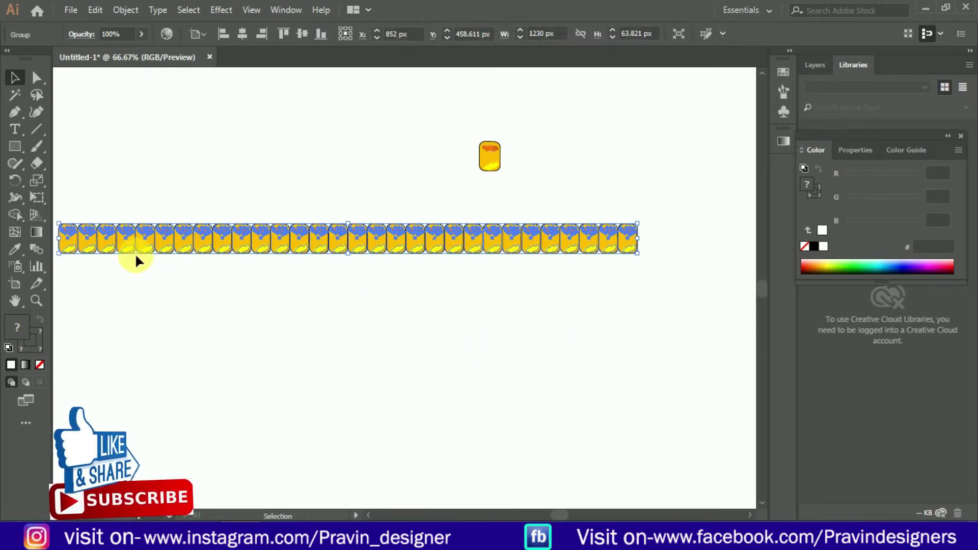
# Perspective-distort the grouped row with Free Transform so it tapers from about 85 px tall at its first kernel to the last.
pyautogui.click(40, 203)
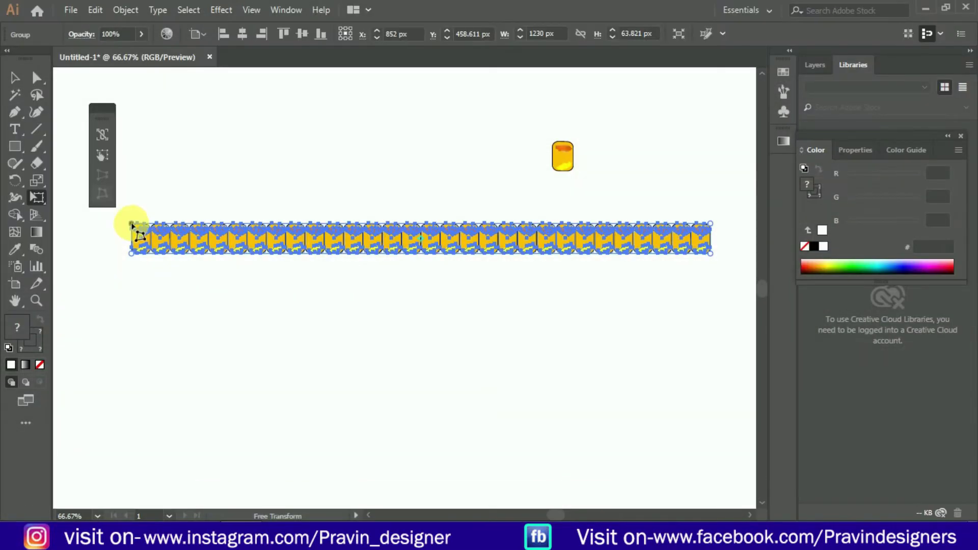
pyautogui.moveTo(132, 226); pyautogui.dragTo(131, 216)
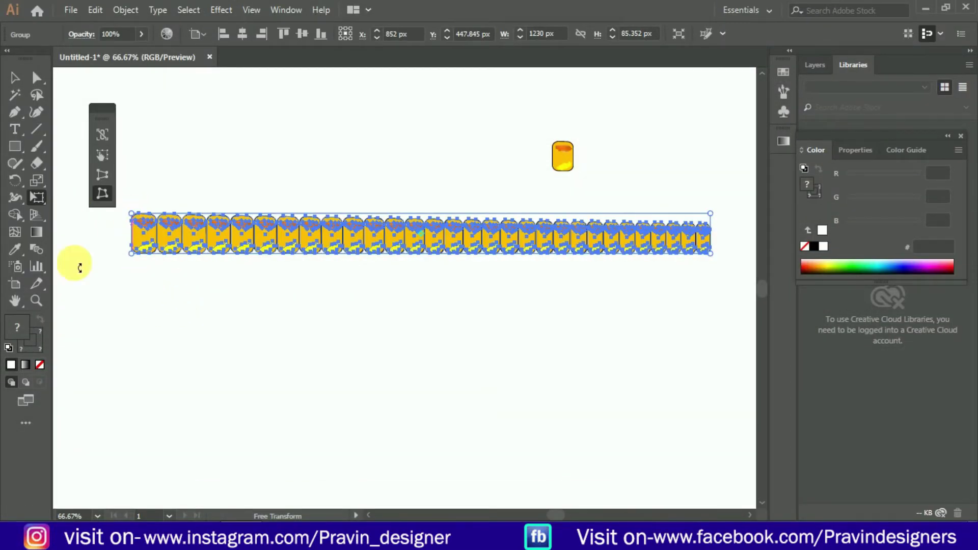
pyautogui.click(14, 77)
pyautogui.click(327, 331)
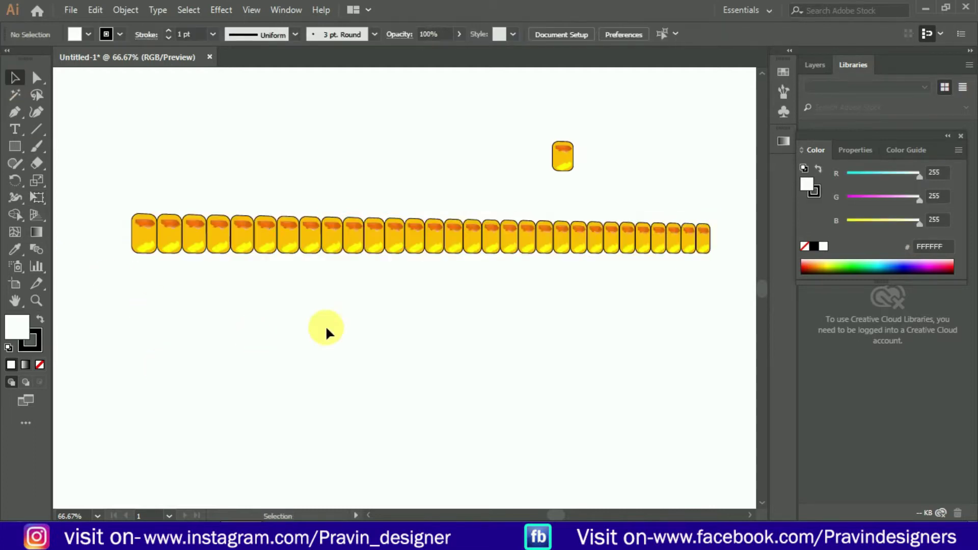
# Rotate the tapered row slightly clockwise so its narrow end slopes downward.
pyautogui.click(329, 246)
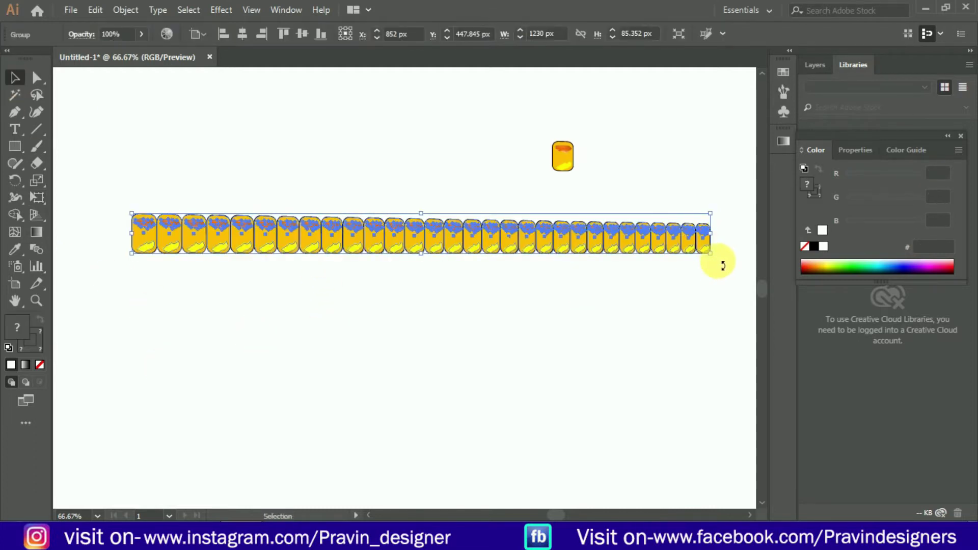
pyautogui.moveTo(725, 265); pyautogui.dragTo(722, 267)
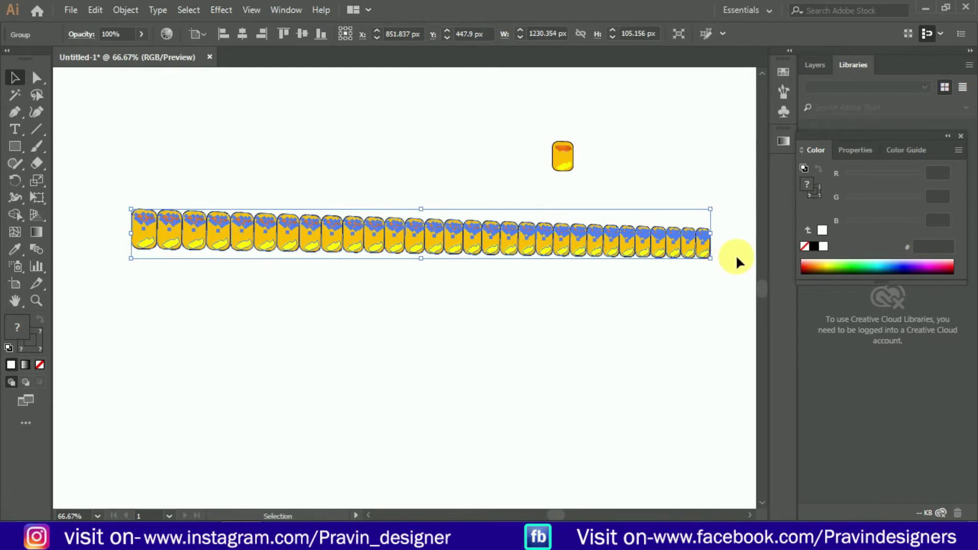
pyautogui.click(713, 335)
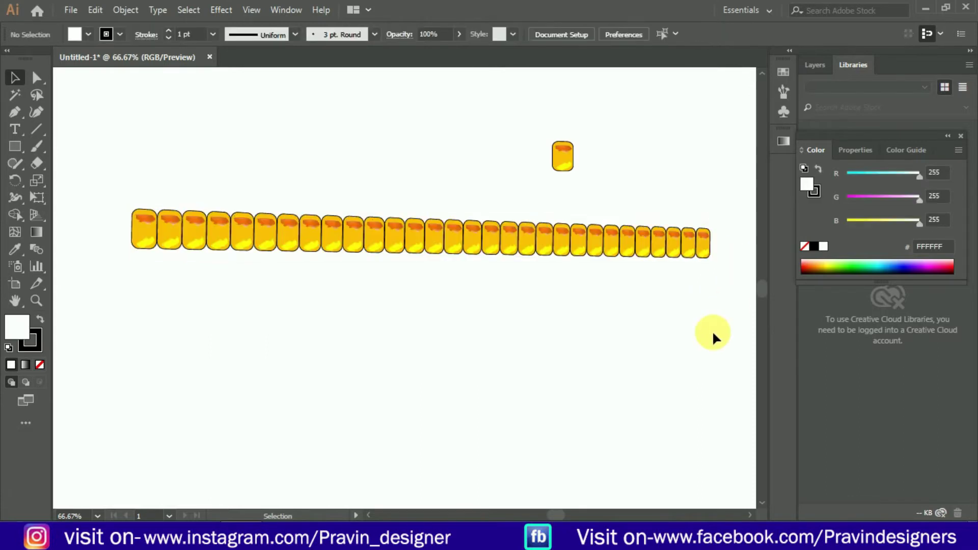
pyautogui.click(688, 242)
pyautogui.moveTo(722, 266); pyautogui.dragTo(718, 276)
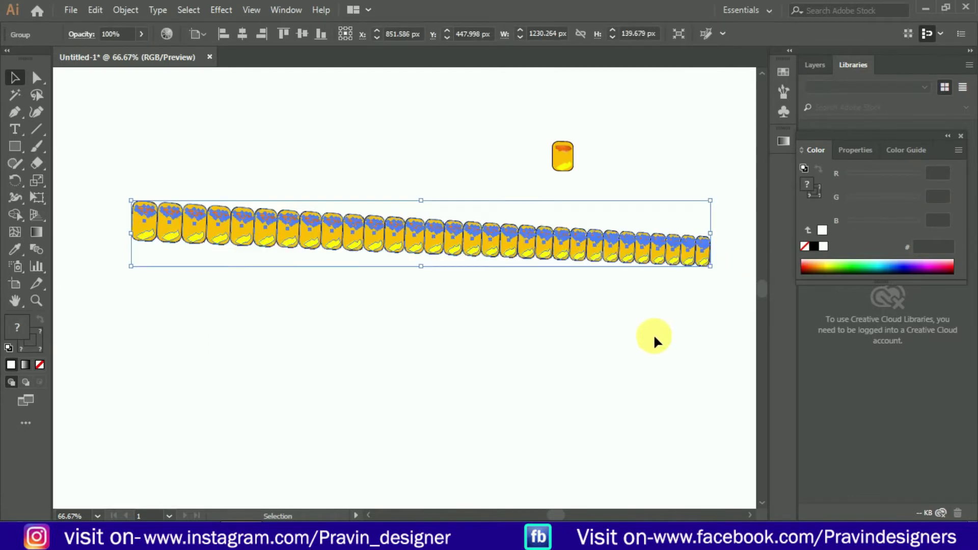
# Copy the tapered row about 55 px straight down and repeat the copy to build a stack of seven rows.
pyautogui.click(441, 352)
pyautogui.click(424, 228)
pyautogui.moveTo(424, 229); pyautogui.dragTo(424, 252)
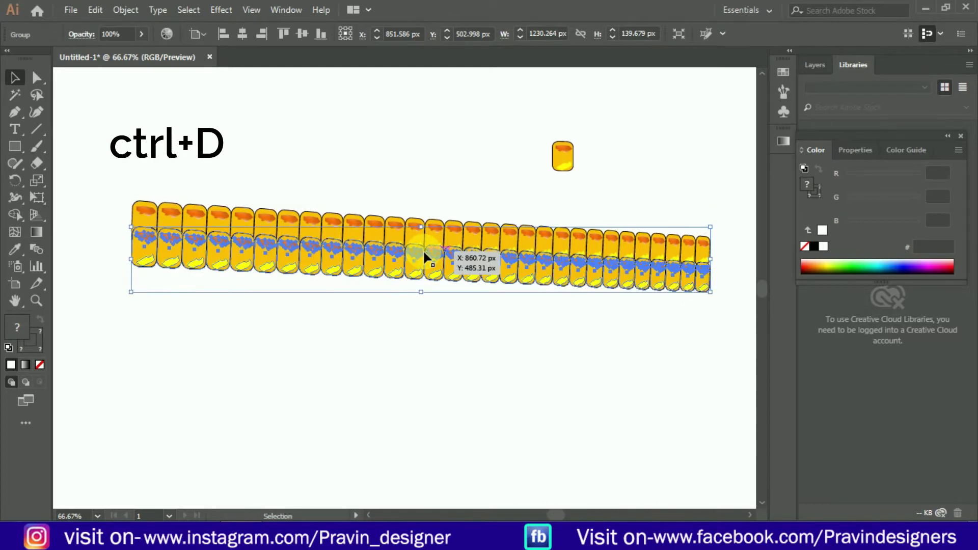
pyautogui.hotkey('ctrl', 'd')
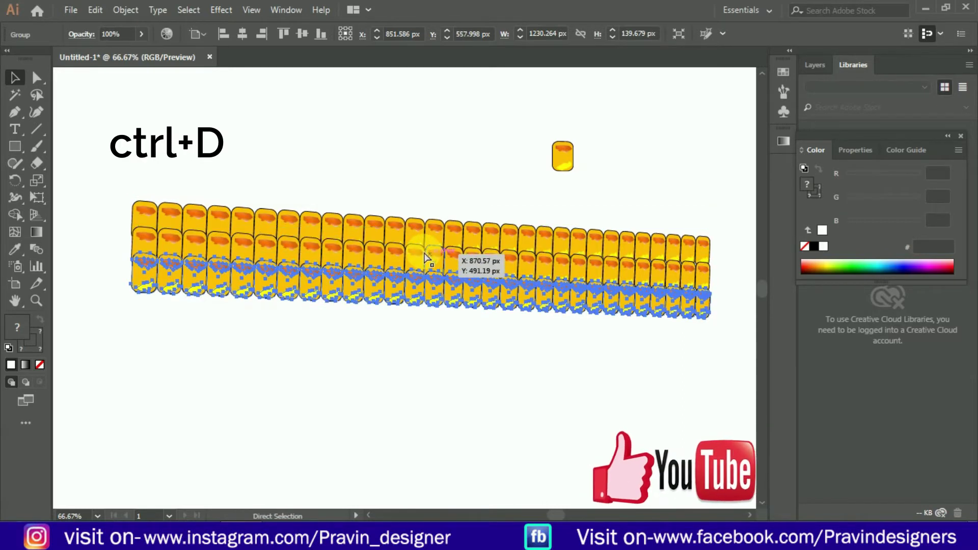
pyautogui.hotkey('ctrl', 'd')
pyautogui.hotkey('ctrl', 'd')
pyautogui.hotkey('ctrl', 'd')
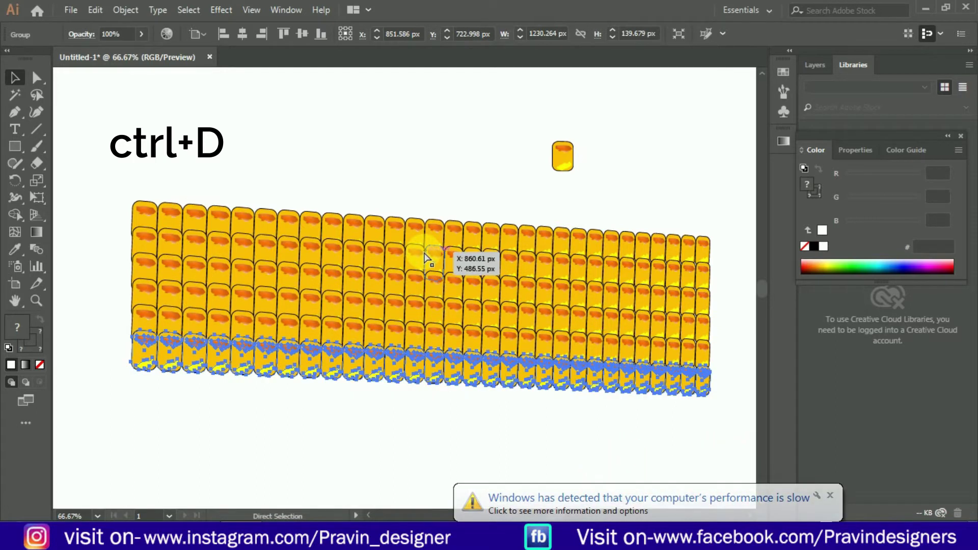
pyautogui.hotkey('ctrl', 'd')
pyautogui.click(283, 476)
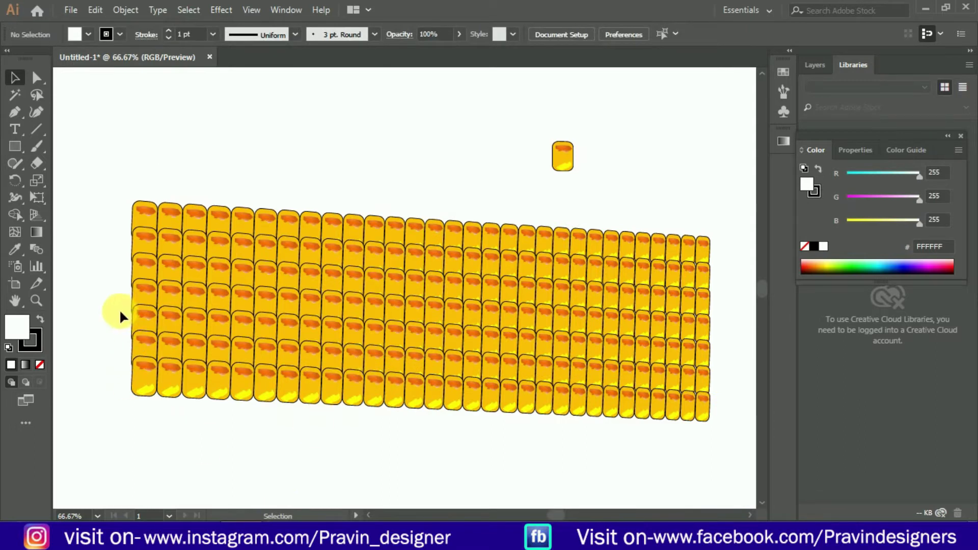
# Reflect the three lowest kernel rows across the horizontal axis.
pyautogui.click(139, 314)
pyautogui.keyDown('shift'); pyautogui.click(152, 344); pyautogui.keyUp('shift')
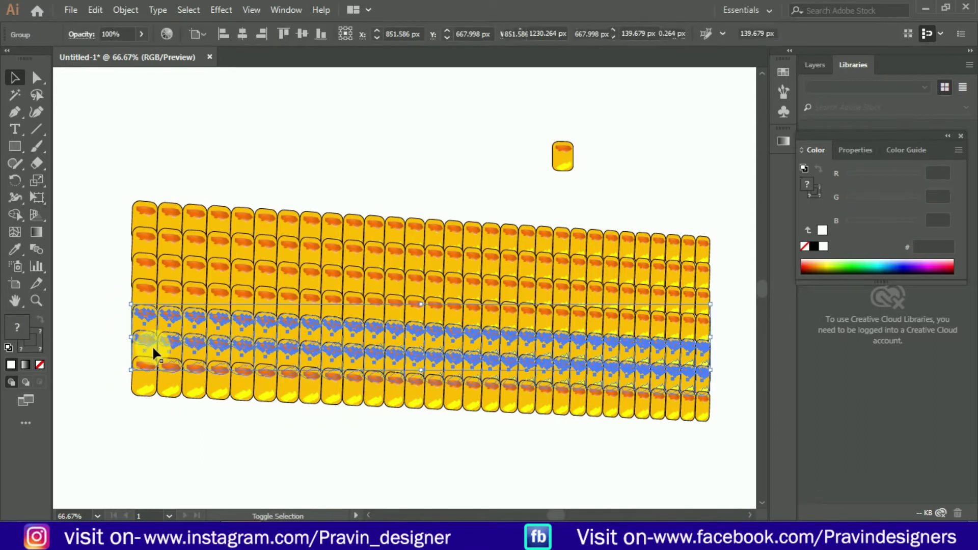
pyautogui.keyDown('shift'); pyautogui.click(152, 372); pyautogui.keyUp('shift')
pyautogui.rightClick(191, 347)
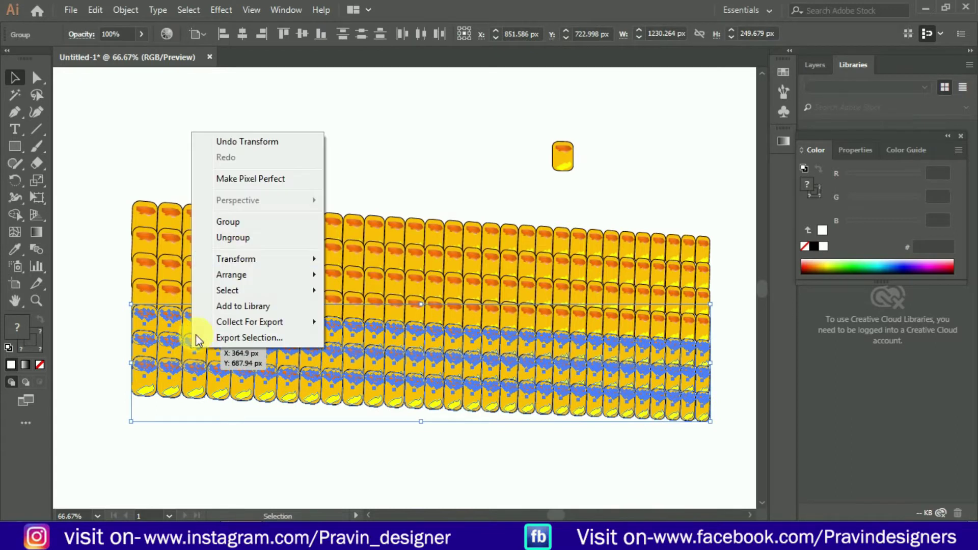
pyautogui.moveTo(245, 260)
pyautogui.click(352, 309)
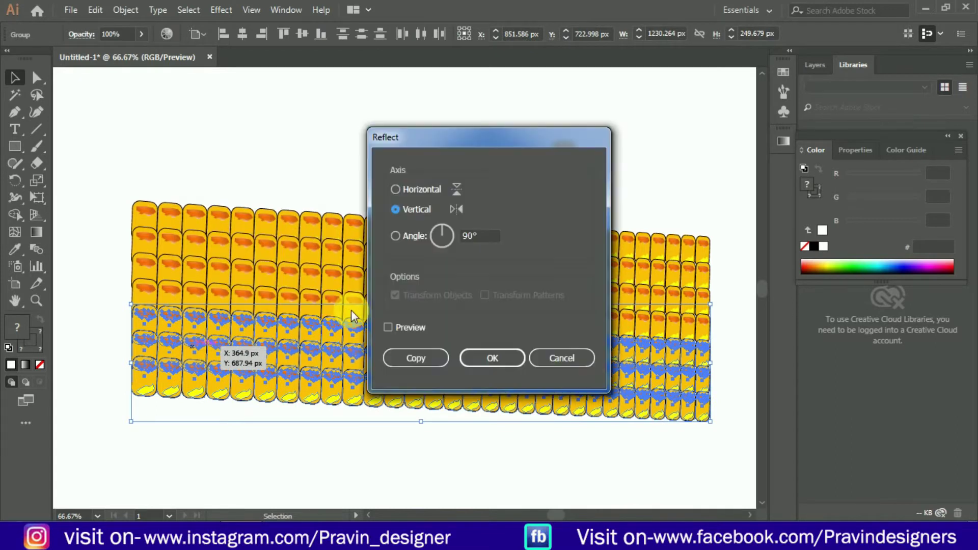
pyautogui.click(396, 190)
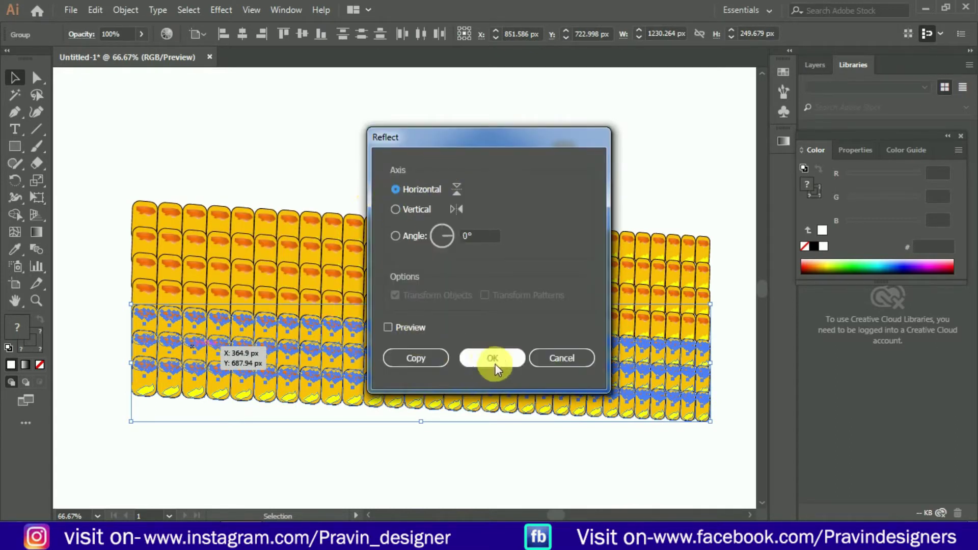
pyautogui.click(479, 356)
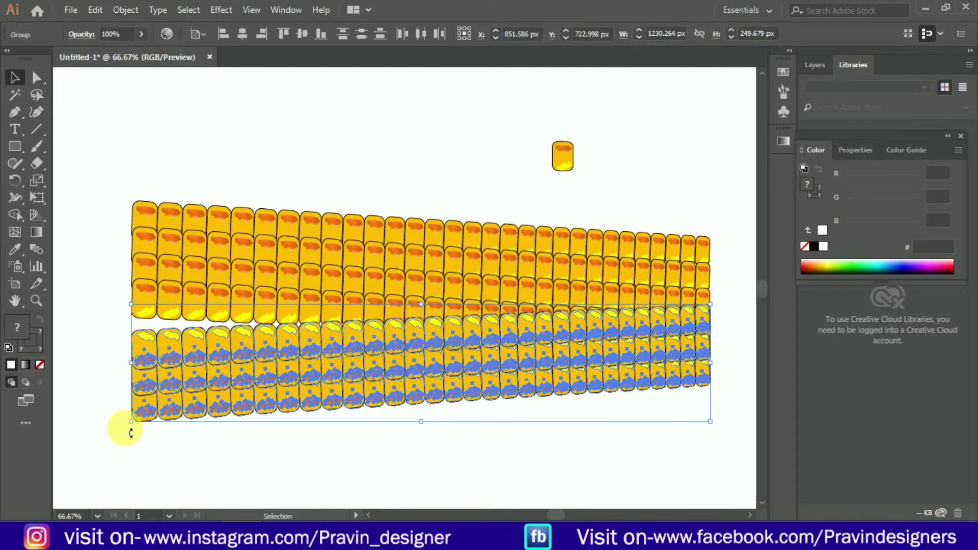
# Rotate the three reflected rows to slope downward and move them up against the fourth row, aligned with the stack's ends.
pyautogui.moveTo(131, 433); pyautogui.dragTo(128, 408)
pyautogui.moveTo(290, 346); pyautogui.dragTo(285, 354)
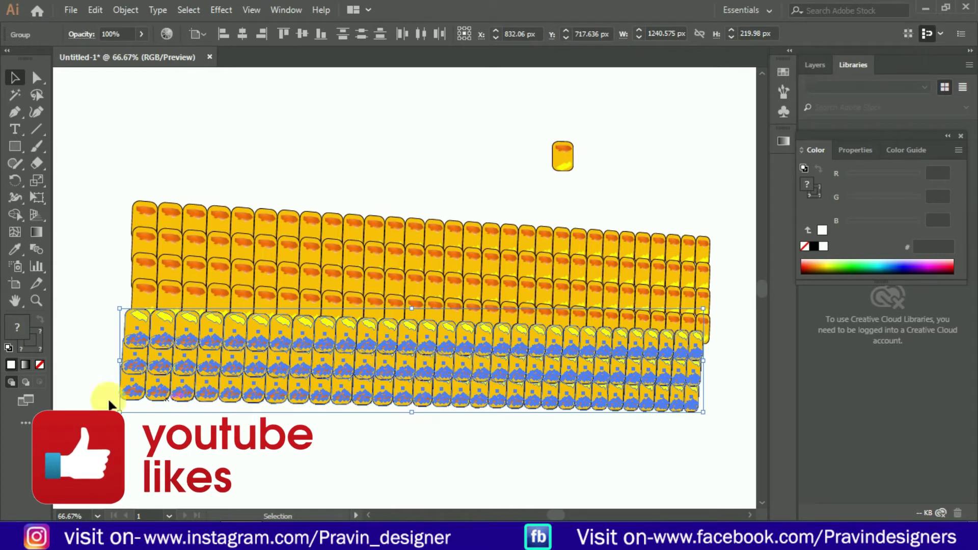
pyautogui.moveTo(252, 383); pyautogui.dragTo(259, 384)
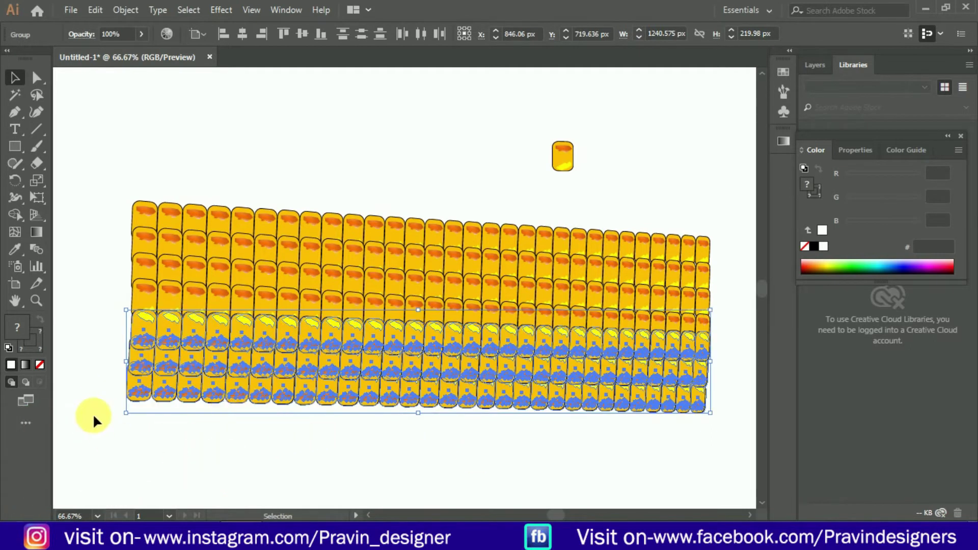
pyautogui.moveTo(124, 422); pyautogui.dragTo(126, 424)
pyautogui.click(111, 345)
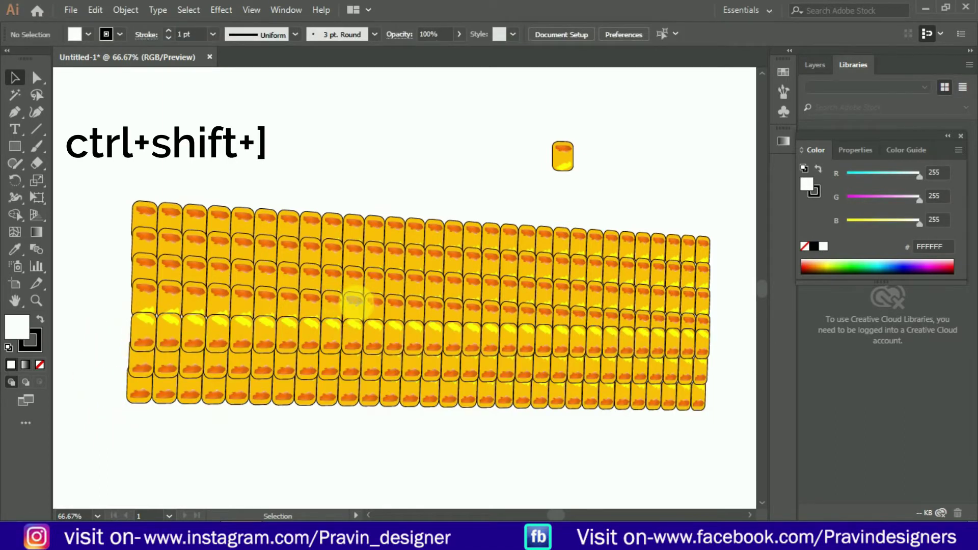
# Bring the fourth kernel row to the front of the stack.
pyautogui.click(357, 306)
pyautogui.hotkey('ctrl', 'shift', ']')
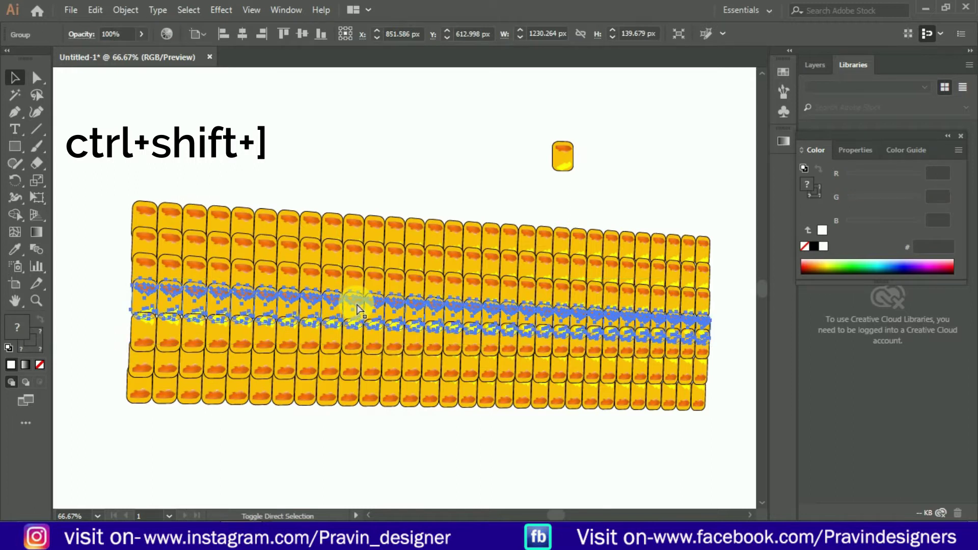
pyautogui.click(372, 132)
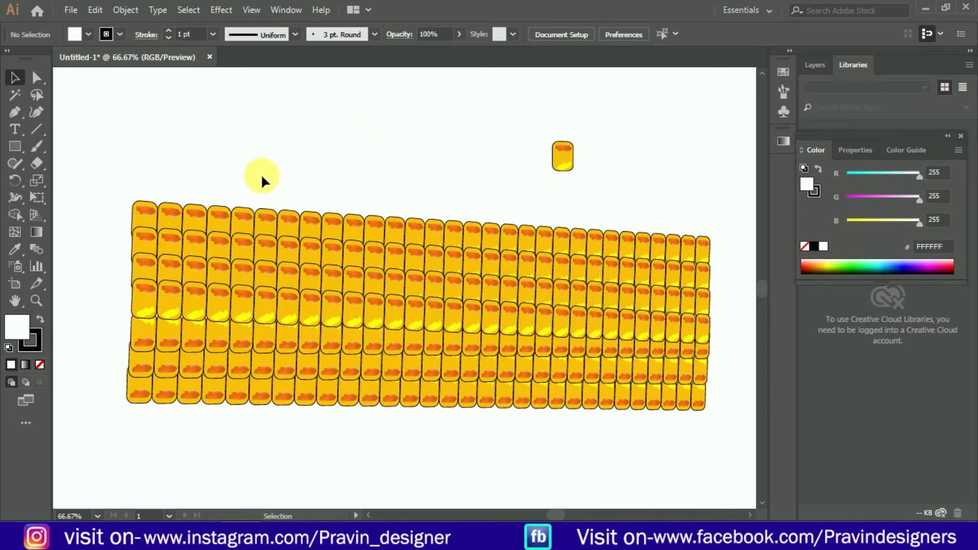
# Slightly rotate and resize the top two kernel rows to fit the slope and ends of the stack.
pyautogui.click(712, 255)
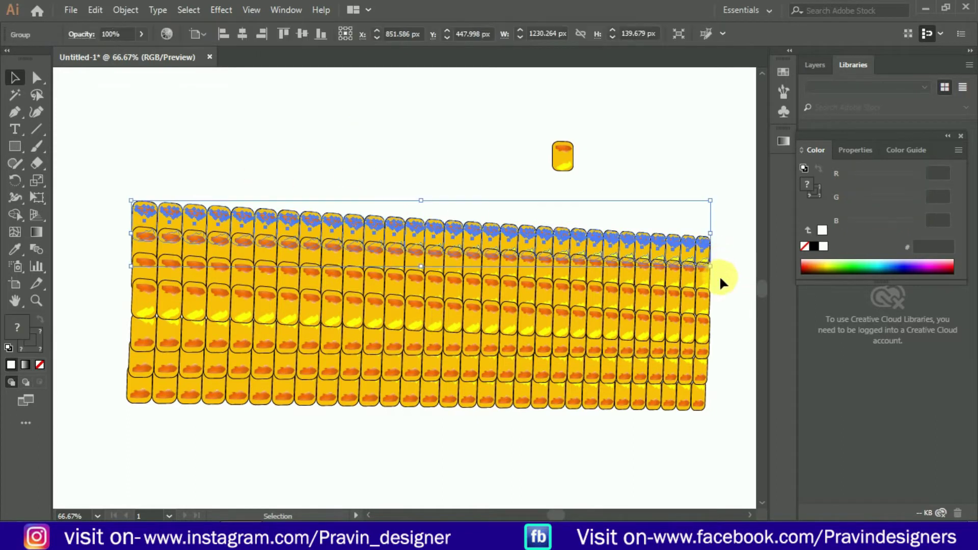
pyautogui.click(750, 271)
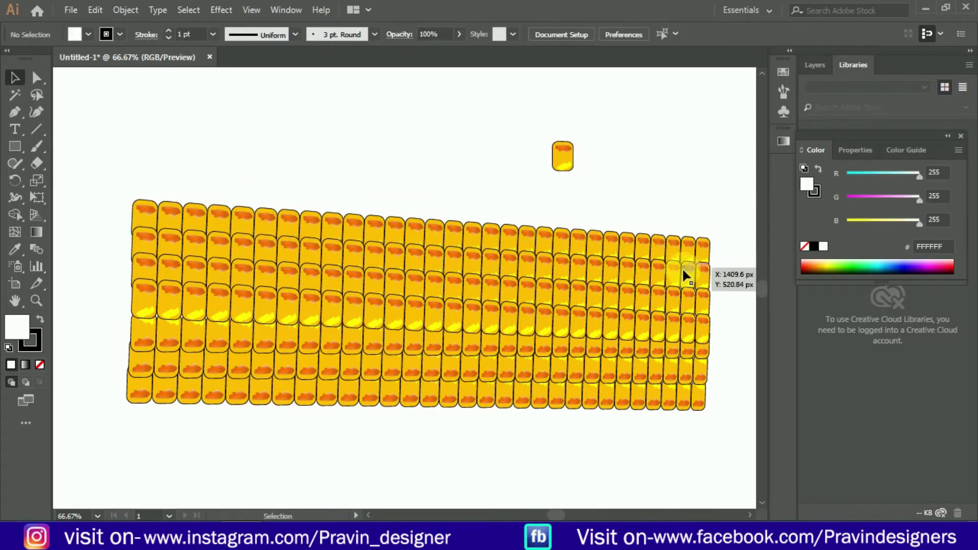
pyautogui.click(687, 273)
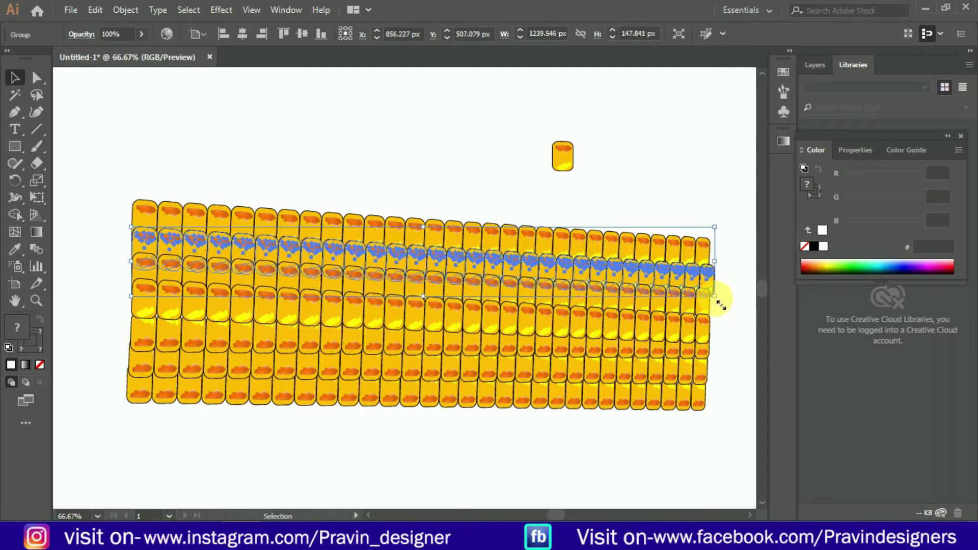
pyautogui.moveTo(721, 302); pyautogui.dragTo(698, 221)
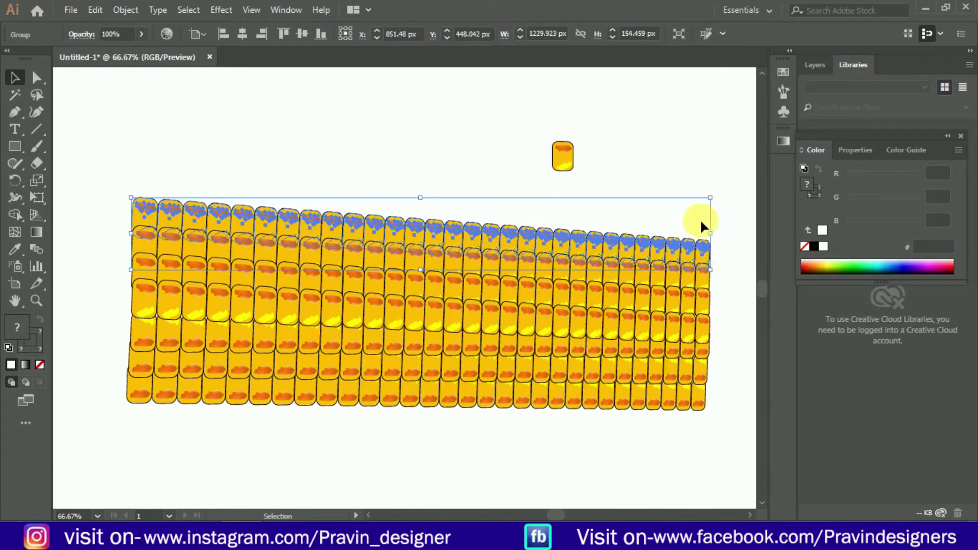
pyautogui.click(714, 157)
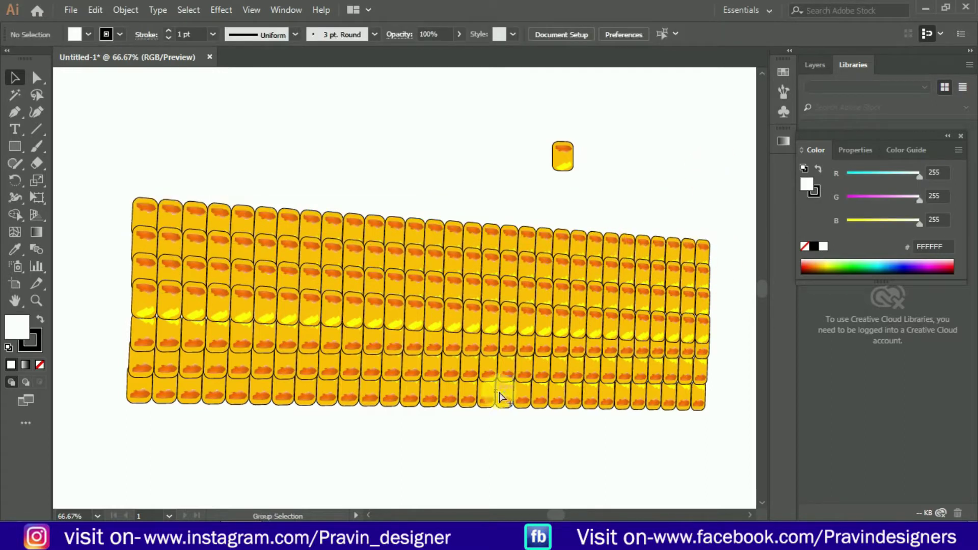
# Slightly rotate the fifth kernel row so it follows the slope of the stack.
pyautogui.click(337, 340)
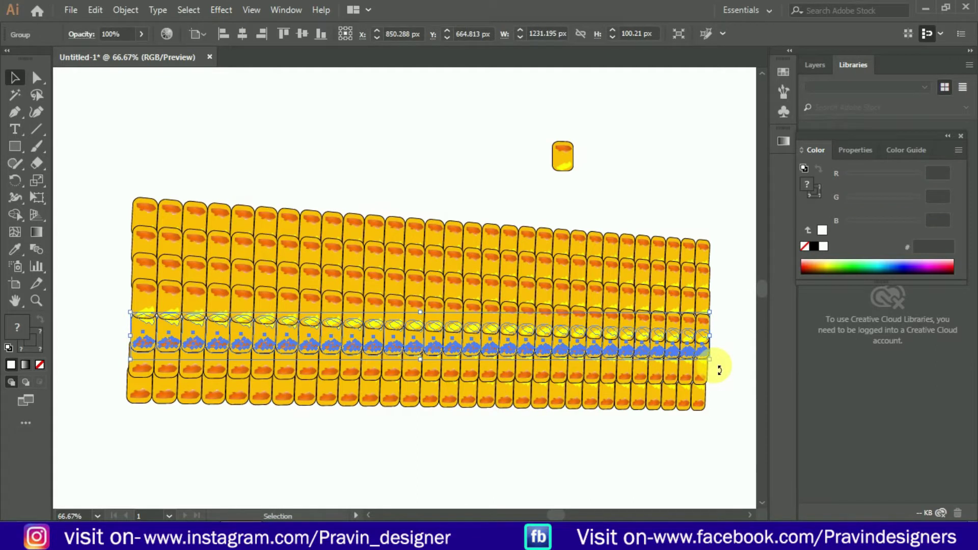
pyautogui.moveTo(719, 371); pyautogui.dragTo(719, 371)
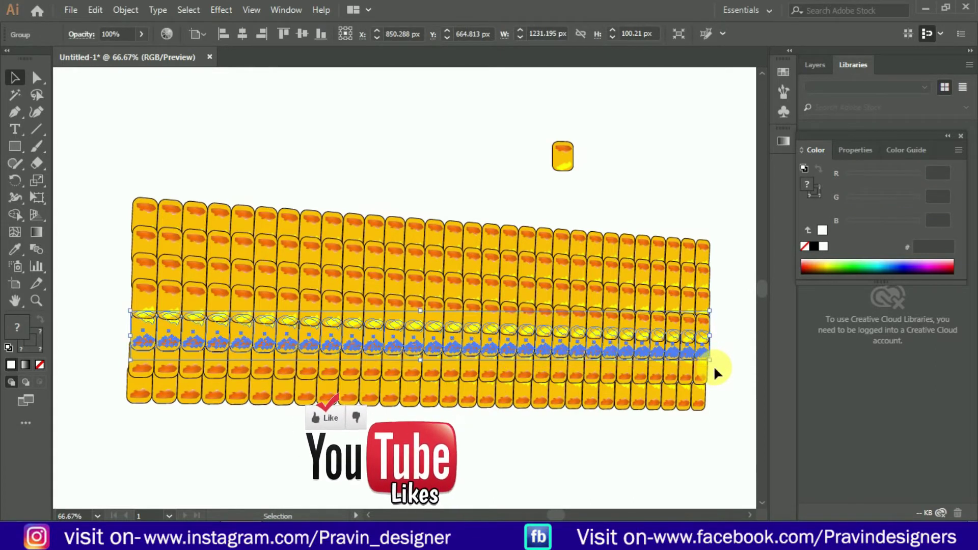
pyautogui.click(727, 382)
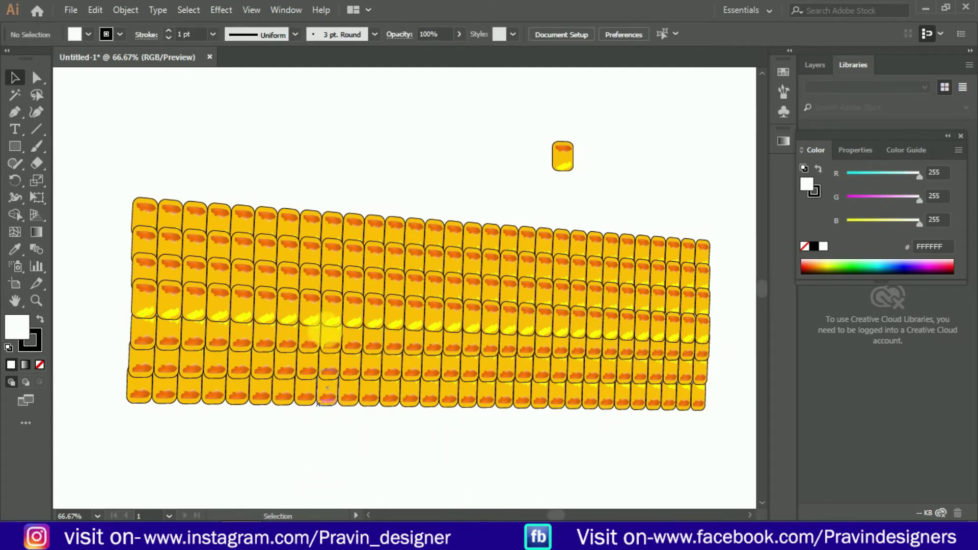
# Move the loose kernel to the narrow end of the top row and resize it to fit, about 33 × 57 px.
pyautogui.hscroll(1, 559, 516)
pyautogui.moveTo(558, 148); pyautogui.dragTo(708, 249)
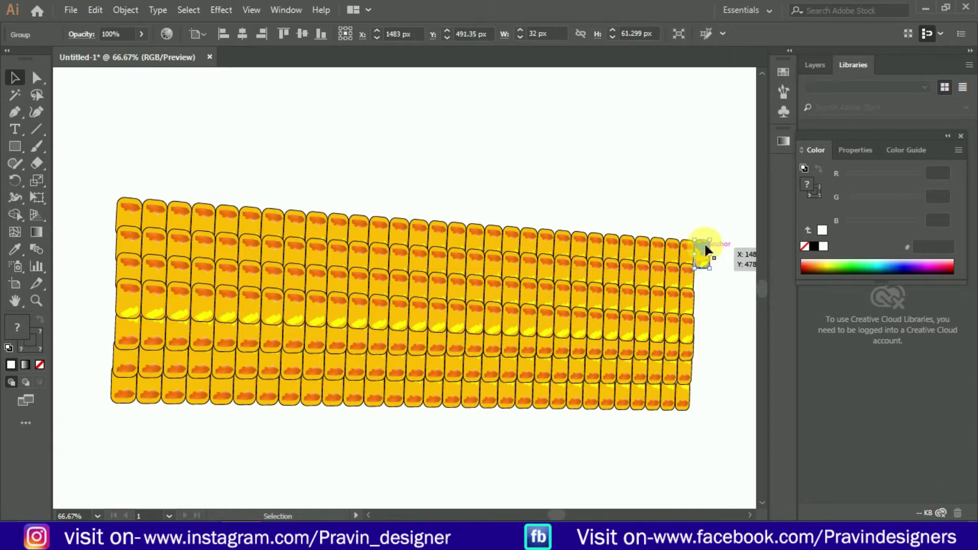
pyautogui.moveTo(710, 268); pyautogui.dragTo(706, 265)
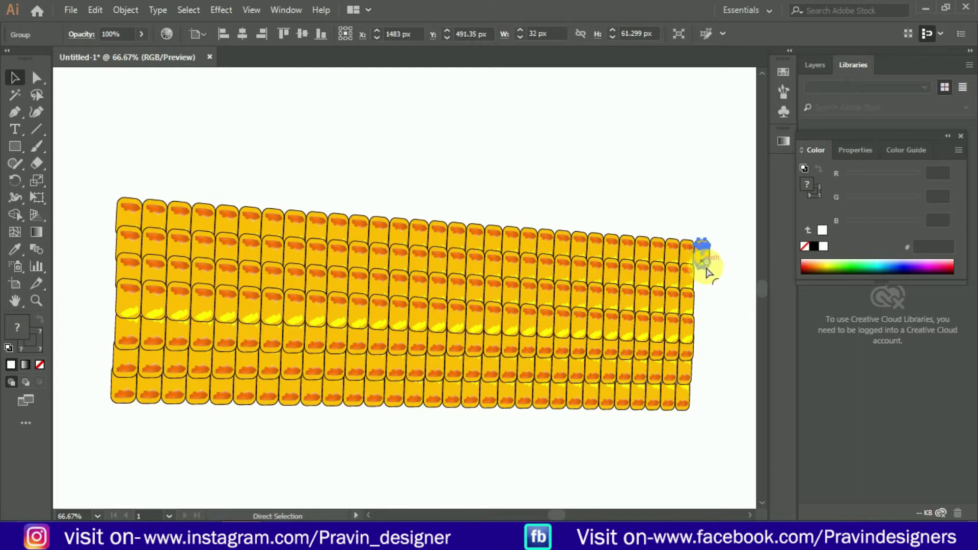
pyautogui.click(710, 273)
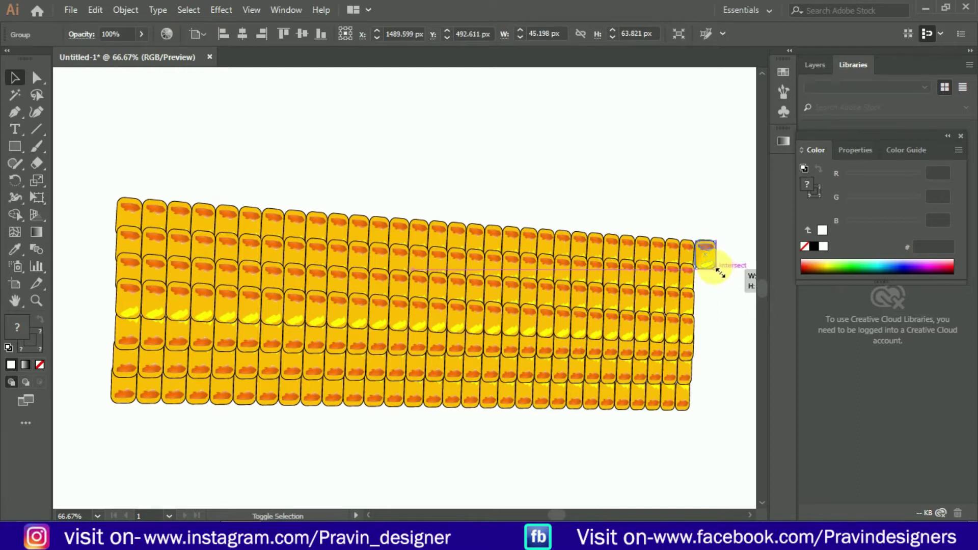
pyautogui.click(753, 251)
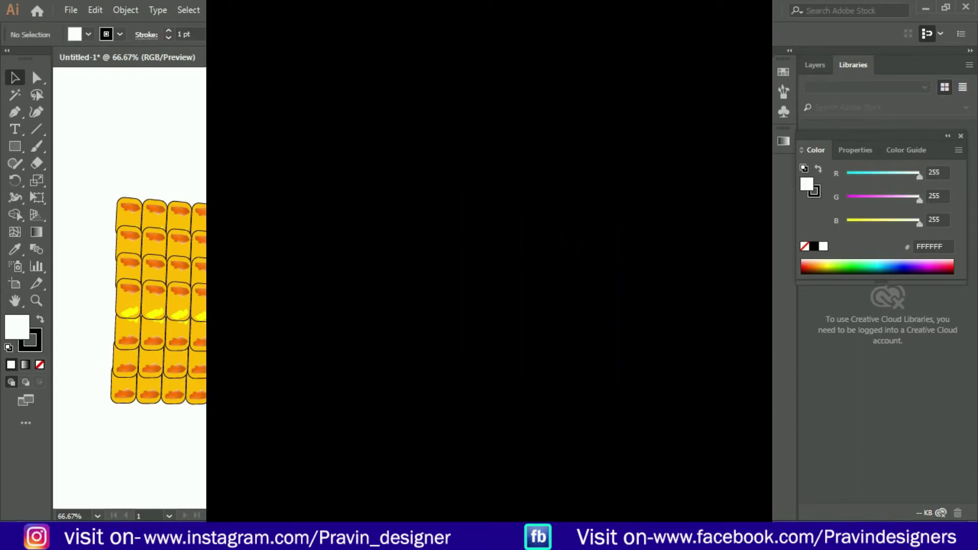
# Duplicate the end kernel beside the second row and once more outside it, fitting the copies against the stack's narrow end.
pyautogui.moveTo(706, 270); pyautogui.dragTo(723, 282)
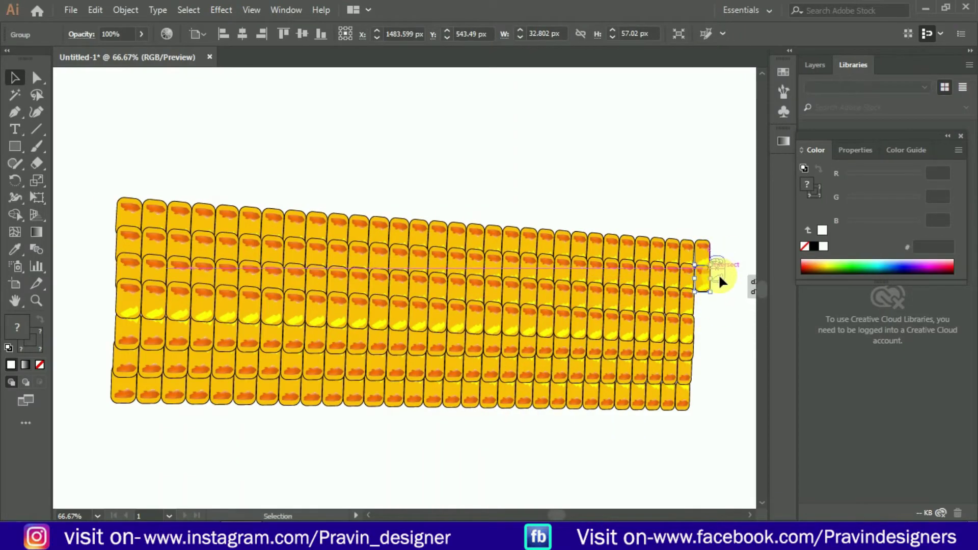
pyautogui.click(705, 292)
pyautogui.click(703, 256)
pyautogui.press('z')
pyautogui.click(719, 270)
pyautogui.click(15, 77)
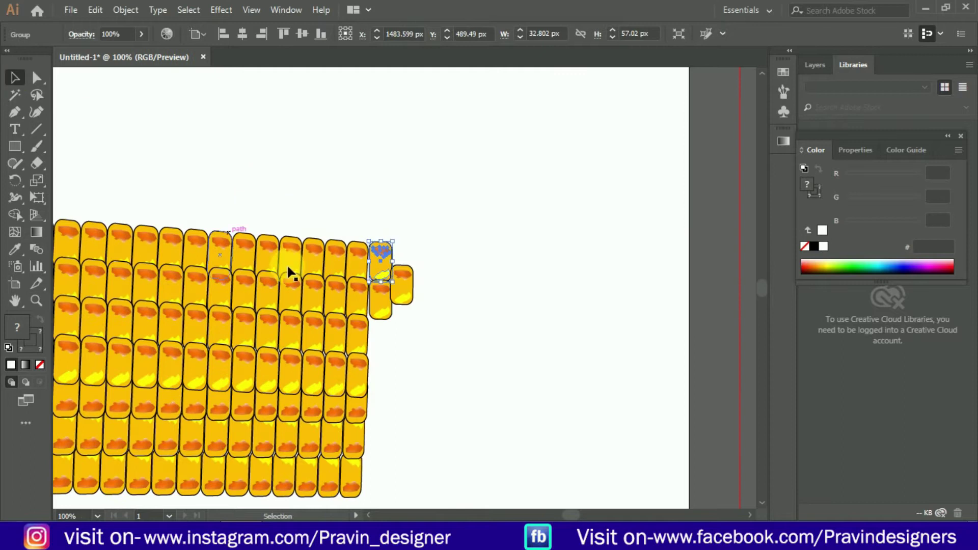
pyautogui.moveTo(398, 294); pyautogui.dragTo(374, 305)
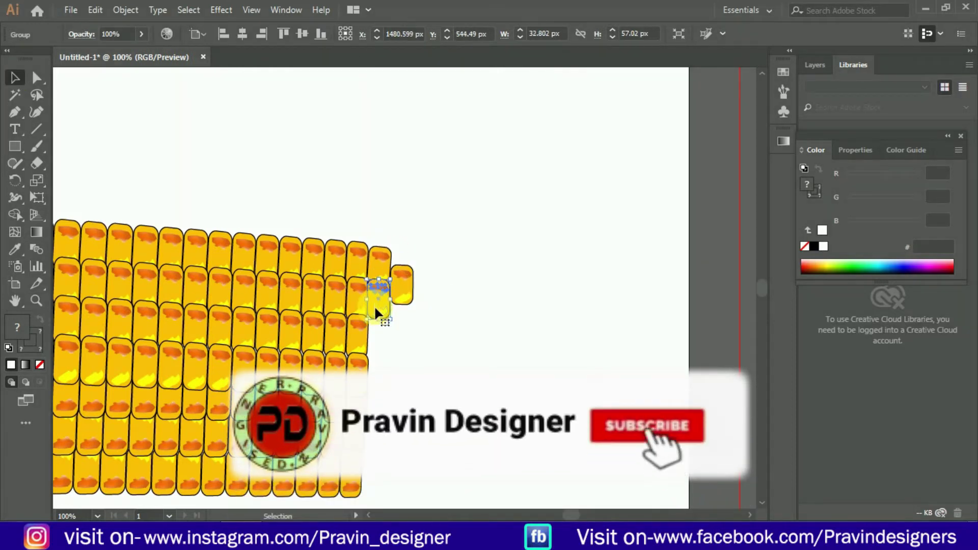
# Copy kernels downward to build the outer end column, nudging a lower kernel up and outward into place.
pyautogui.moveTo(385, 270); pyautogui.dragTo(378, 463)
pyautogui.moveTo(405, 300); pyautogui.dragTo(399, 321)
pyautogui.moveTo(399, 321); pyautogui.dragTo(401, 392)
pyautogui.moveTo(402, 388); pyautogui.dragTo(397, 465)
pyautogui.click(398, 432)
pyautogui.press('Up')
pyautogui.press('Up')
pyautogui.press('Up')
pyautogui.press('Up')
pyautogui.press('Right')
pyautogui.click(502, 418)
# Fill the inner end column with kernel copies down to the bottom row.
pyautogui.click(381, 259)
pyautogui.click(380, 320)
pyautogui.moveTo(380, 319); pyautogui.dragTo(369, 430)
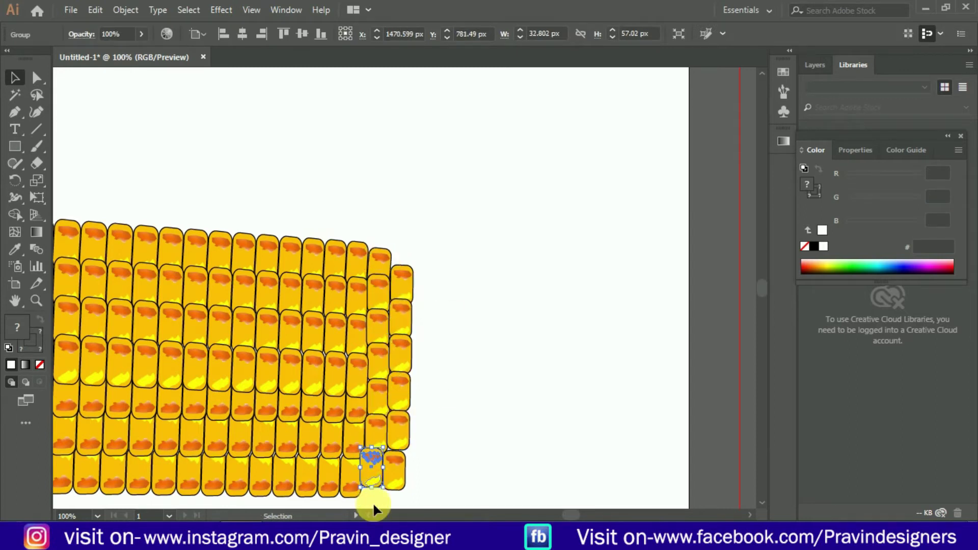
pyautogui.click(472, 476)
# Nudge the bottom kernel of the outer end column up and outward to close it against its neighbours.
pyautogui.click(393, 470)
pyautogui.press('Up')
pyautogui.press('Up')
pyautogui.press('Up')
pyautogui.press('Up')
pyautogui.press('Right')
pyautogui.press('Right')
pyautogui.press('Right')
pyautogui.press('Right')
# Select the outer end column's kernels and stretch the column slightly to fit beside the inner one.
pyautogui.moveTo(437, 243); pyautogui.dragTo(383, 484)
pyautogui.moveTo(388, 489); pyautogui.dragTo(393, 496)
pyautogui.click(444, 243)
pyautogui.moveTo(438, 245); pyautogui.dragTo(398, 514)
pyautogui.moveTo(399, 380); pyautogui.dragTo(400, 378)
pyautogui.moveTo(398, 203); pyautogui.dragTo(400, 140)
pyautogui.click(465, 156)
pyautogui.moveTo(400, 349); pyautogui.dragTo(400, 351)
pyautogui.click(455, 159)
# Duplicate the outer six-kernel column outward and shorten the copy at both ends to a height of about 308 px.
pyautogui.moveTo(422, 124); pyautogui.dragTo(396, 376)
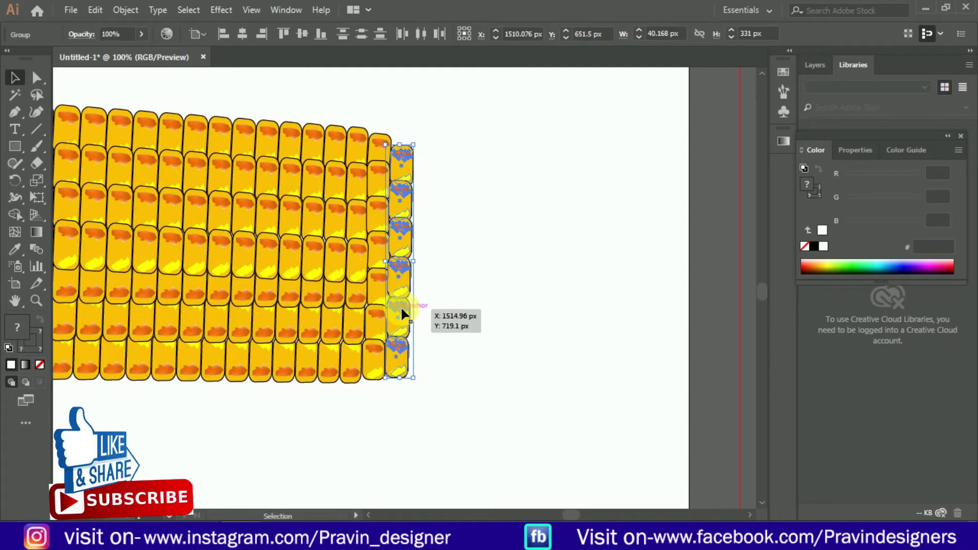
pyautogui.moveTo(401, 308); pyautogui.dragTo(423, 307)
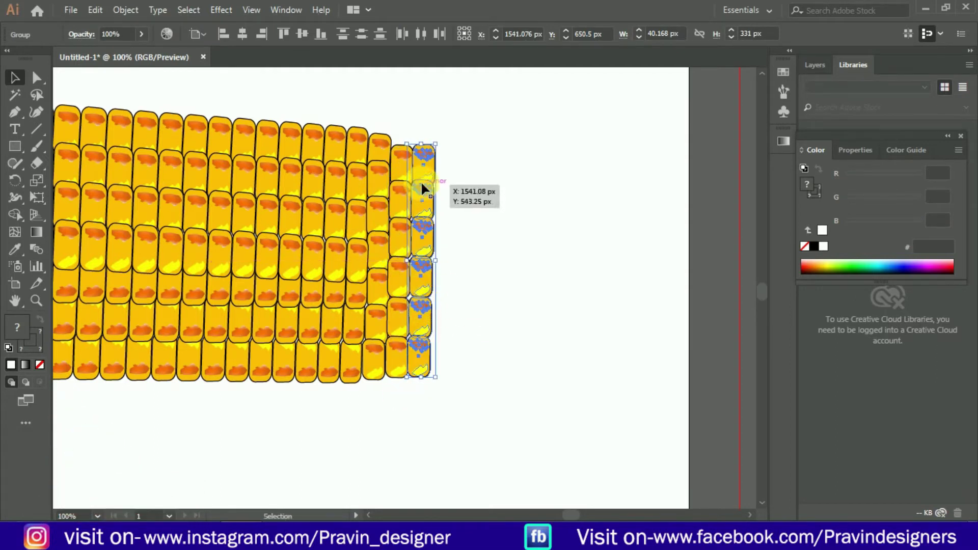
pyautogui.moveTo(428, 149); pyautogui.dragTo(423, 155)
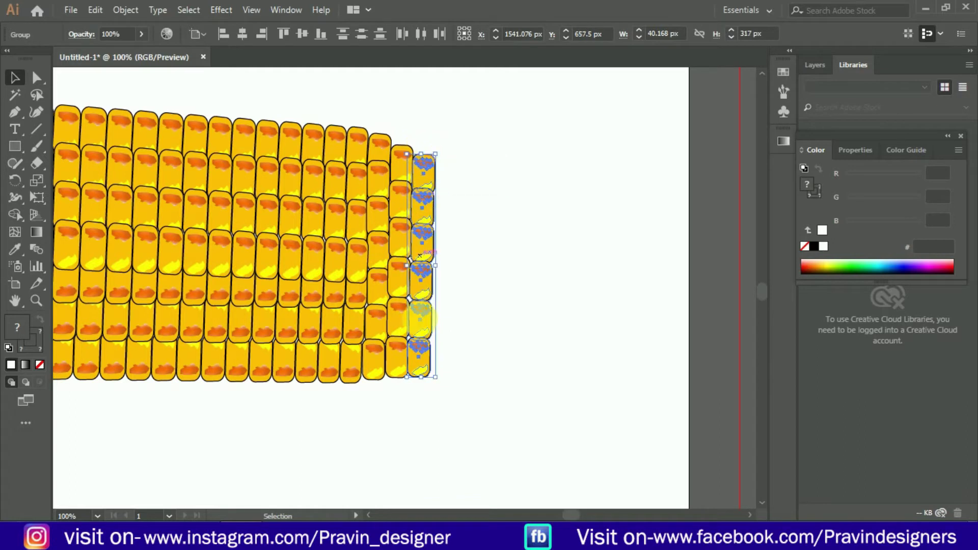
pyautogui.moveTo(419, 369)
pyautogui.mouseDown()
pyautogui.moveTo(427, 381)
pyautogui.moveTo(423, 372)
pyautogui.mouseUp()
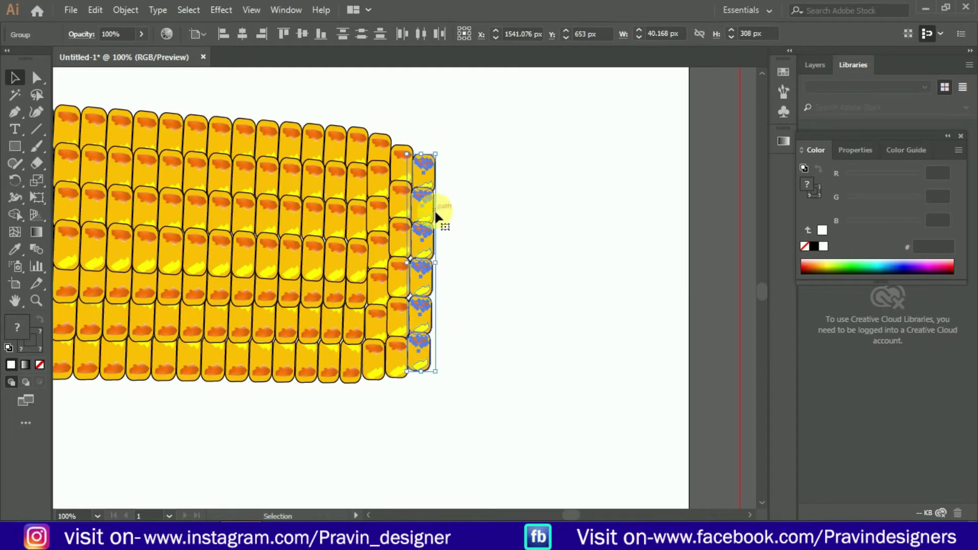
# Add two more columns by duplicating the outermost one outward, shortening each at both ends until the last is about 253 px high.
pyautogui.moveTo(427, 260); pyautogui.dragTo(450, 255)
pyautogui.hotkey('ctrl', 'z')
pyautogui.moveTo(449, 162); pyautogui.dragTo(450, 168)
pyautogui.moveTo(444, 371); pyautogui.dragTo(442, 366)
pyautogui.moveTo(447, 268); pyautogui.dragTo(466, 265)
pyautogui.moveTo(466, 170); pyautogui.dragTo(466, 179)
pyautogui.moveTo(470, 372); pyautogui.dragTo(470, 366)
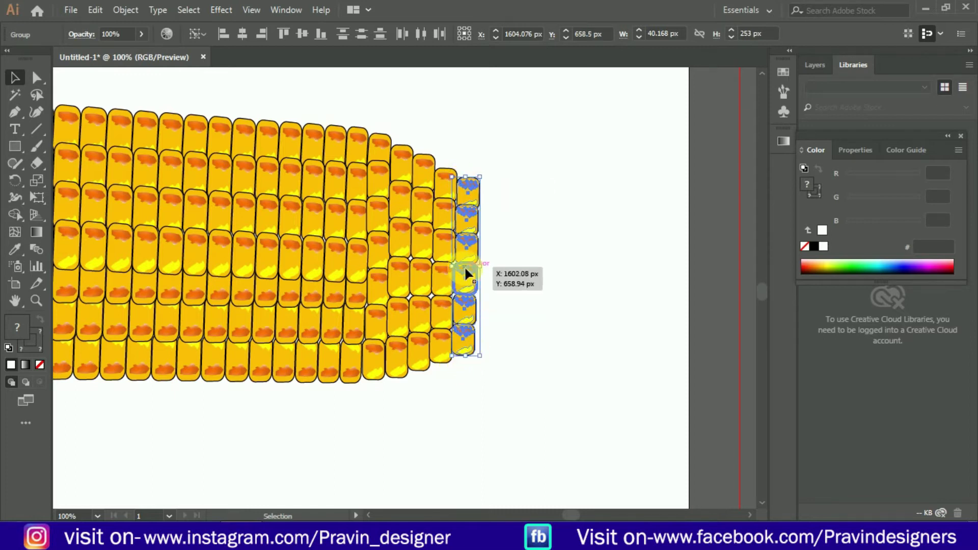
# Duplicate the 253 px column outward again and compress the copy from both ends to continue the taper.
pyautogui.moveTo(466, 265); pyautogui.dragTo(490, 266)
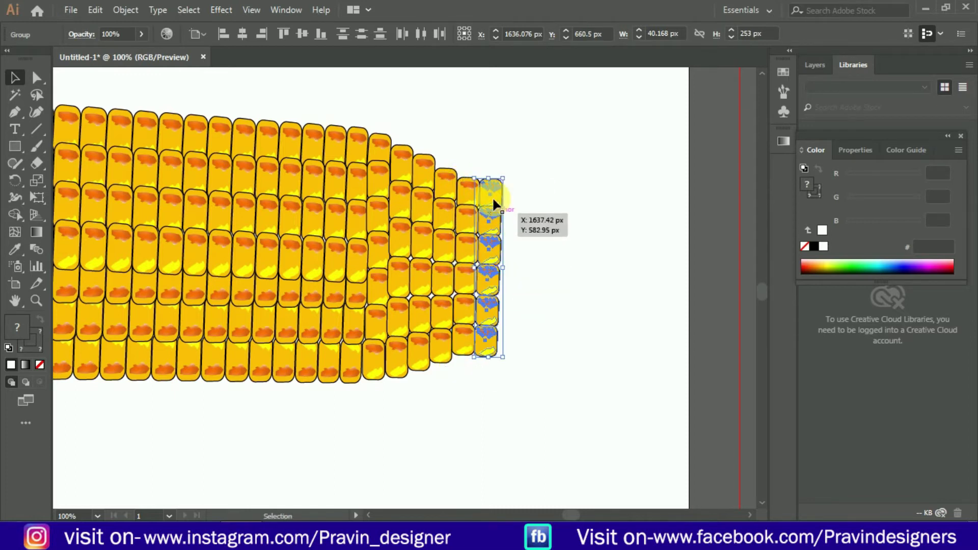
pyautogui.moveTo(489, 178); pyautogui.dragTo(494, 193)
pyautogui.moveTo(484, 360); pyautogui.dragTo(484, 341)
pyautogui.click(545, 325)
# Add a column of five kernels outside the last one and resize it to about 196 px high.
pyautogui.click(492, 267)
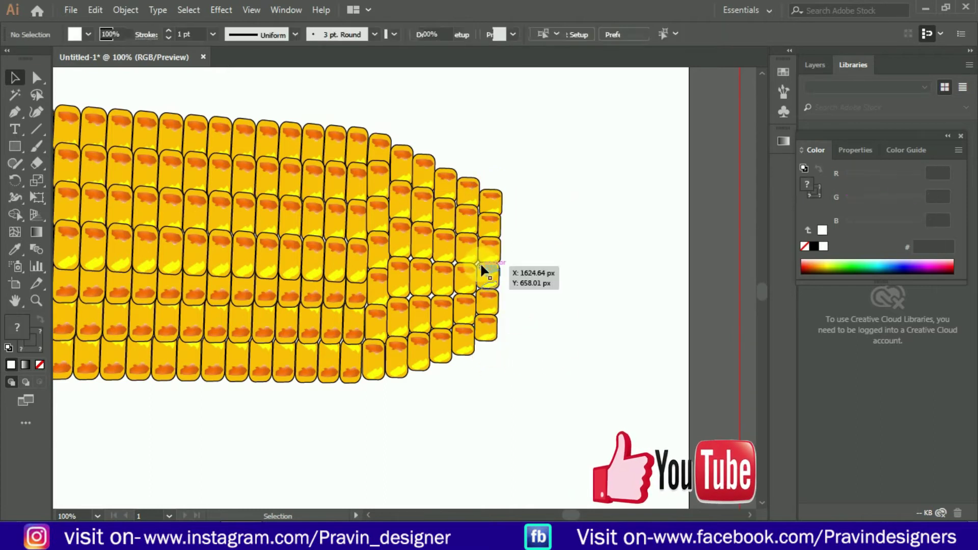
pyautogui.moveTo(515, 222); pyautogui.dragTo(517, 343)
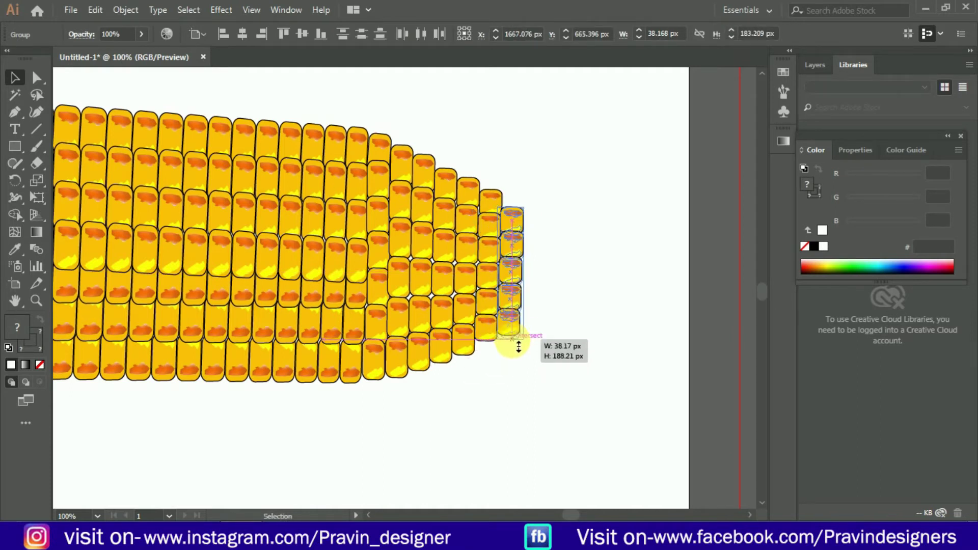
pyautogui.moveTo(509, 208); pyautogui.dragTo(516, 214)
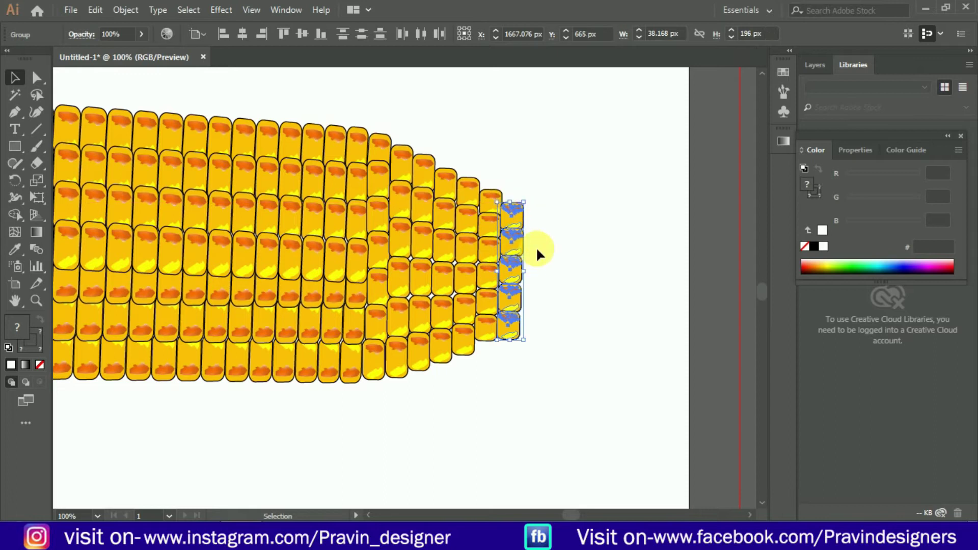
pyautogui.click(544, 223)
# Add a shorter four-kernel column at the cob's tip and fit its kernels against the five-kernel column.
pyautogui.moveTo(522, 280); pyautogui.dragTo(508, 305)
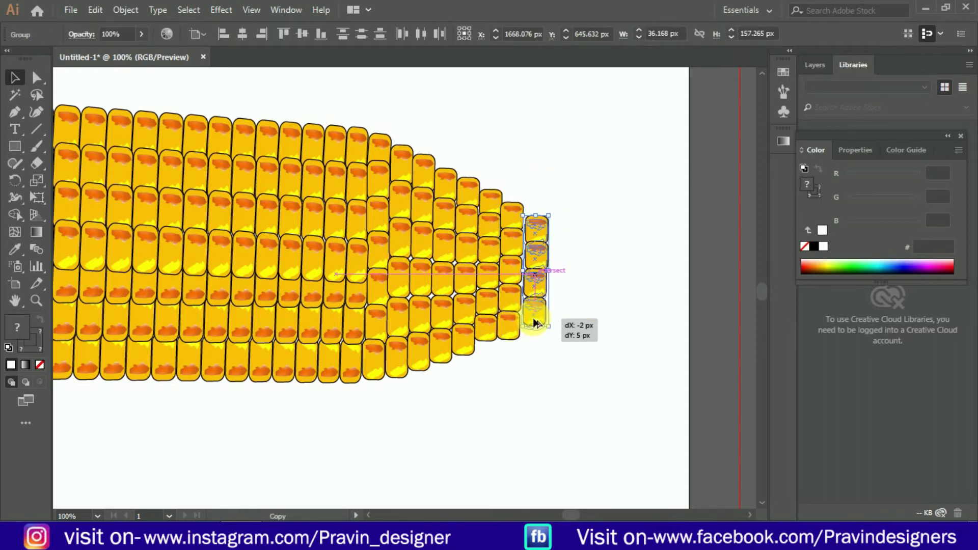
pyautogui.click(555, 304)
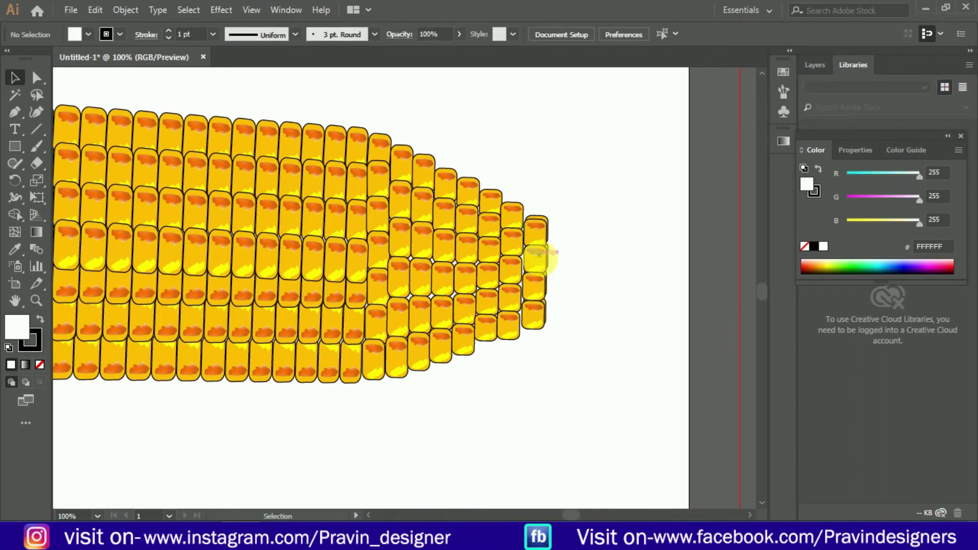
pyautogui.click(539, 259)
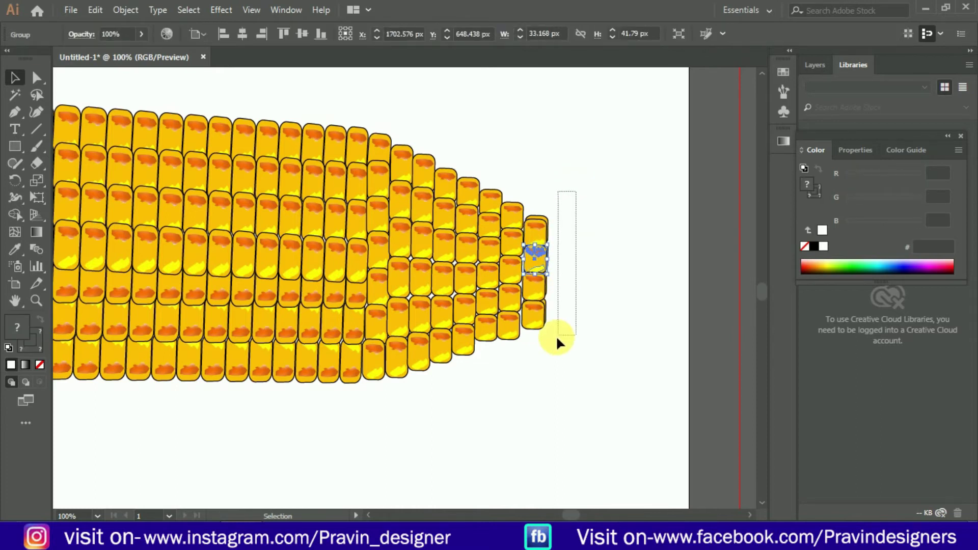
pyautogui.moveTo(538, 350); pyautogui.dragTo(538, 355)
pyautogui.moveTo(515, 299)
pyautogui.mouseDown()
pyautogui.moveTo(541, 312)
pyautogui.moveTo(514, 275)
pyautogui.moveTo(530, 289)
pyautogui.mouseUp()
pyautogui.moveTo(570, 212); pyautogui.dragTo(548, 311)
pyautogui.click(591, 243)
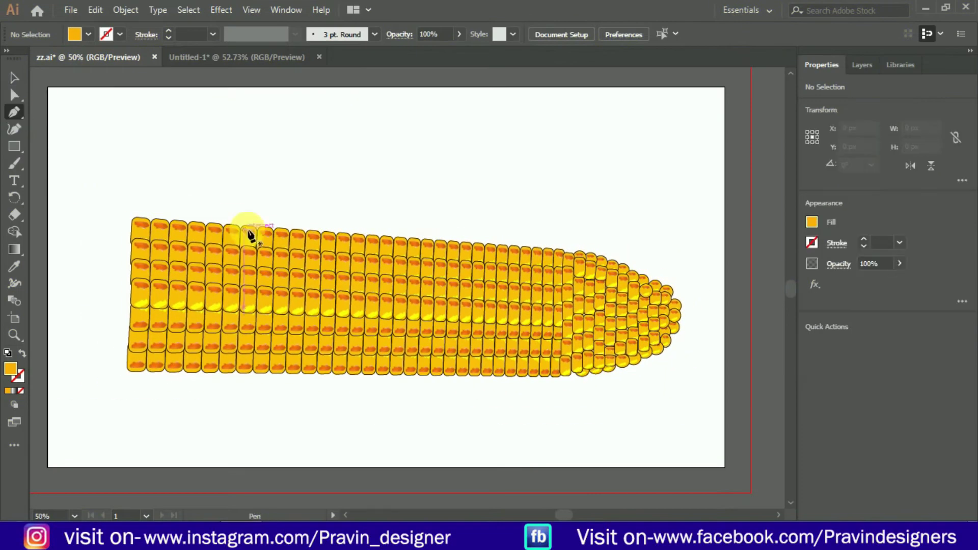
# Draw an orange hook-shaped husk leaf about 906 × 400 px over the cob's wide upper end with the Pen tool.
pyautogui.click(365, 208)
pyautogui.moveTo(116, 235); pyautogui.dragTo(80, 224)
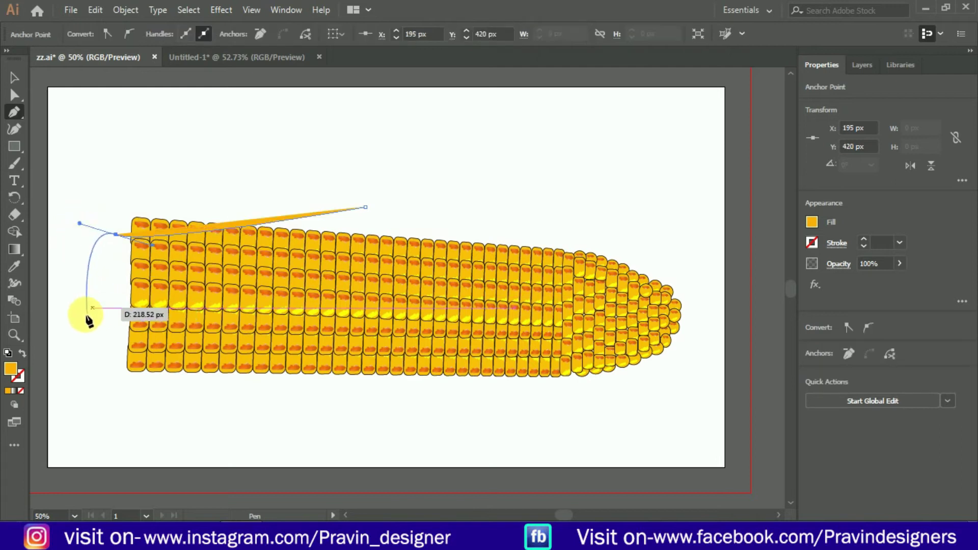
pyautogui.moveTo(89, 313); pyautogui.dragTo(87, 173)
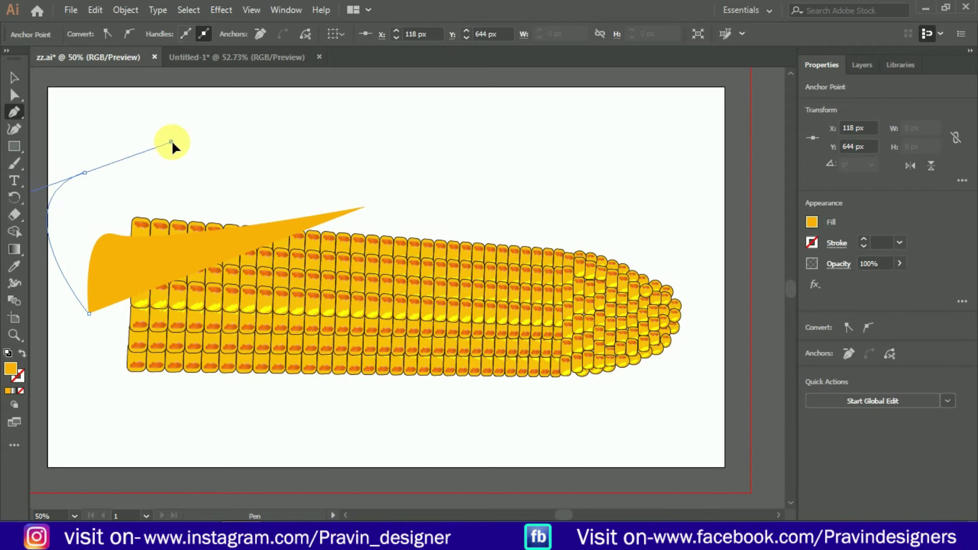
pyautogui.moveTo(172, 143); pyautogui.dragTo(174, 146)
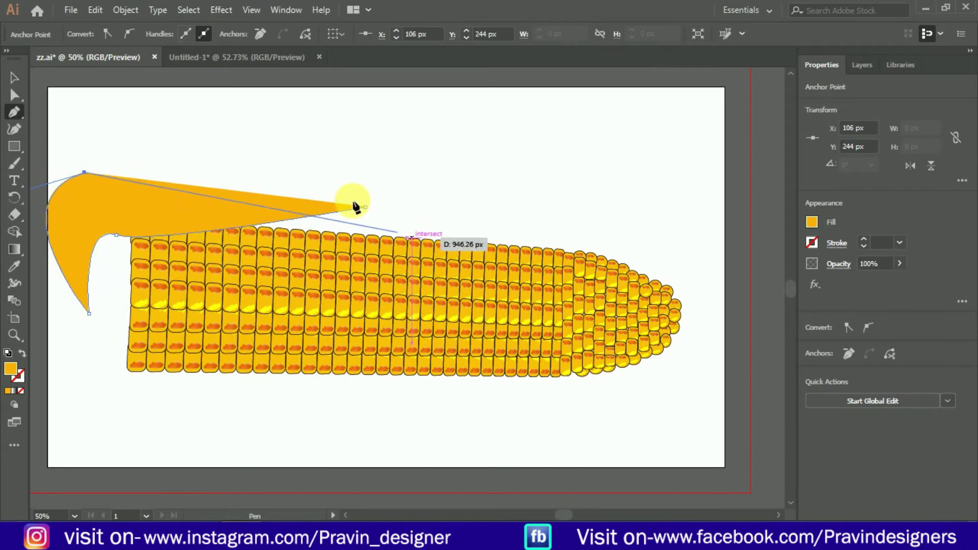
pyautogui.click(15, 78)
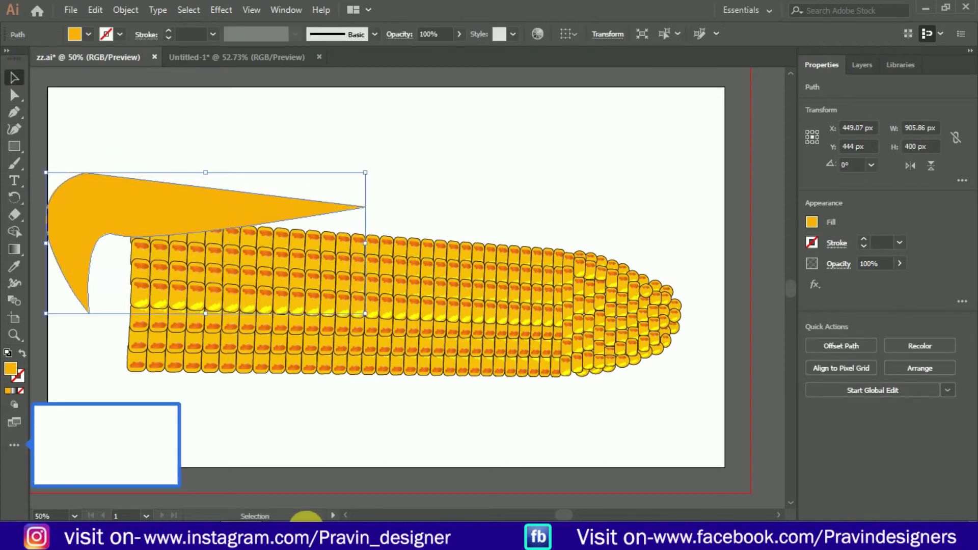
# Reshape the leaf's inner curve at the cob's upper corner by adjusting both handles of that anchor point.
pyautogui.click(345, 515)
pyautogui.click(345, 515)
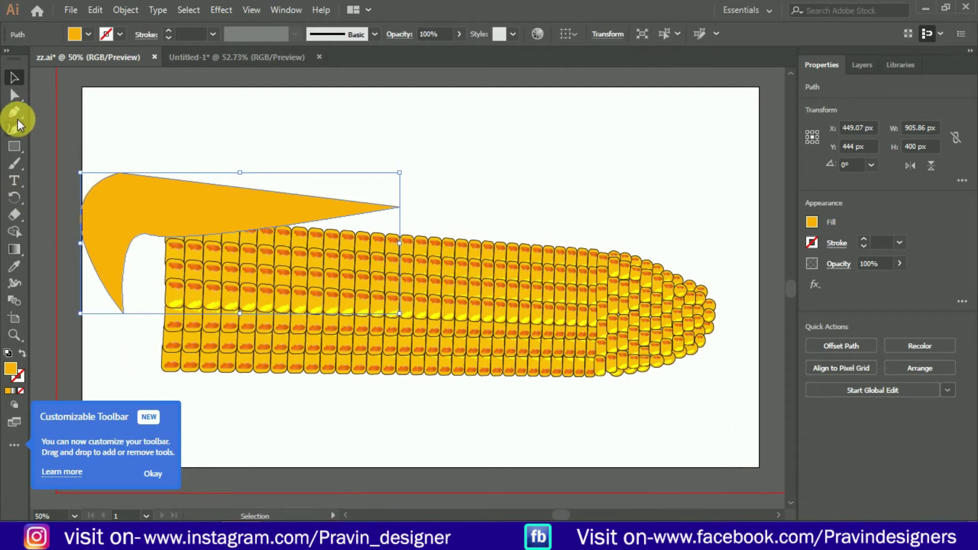
pyautogui.click(14, 97)
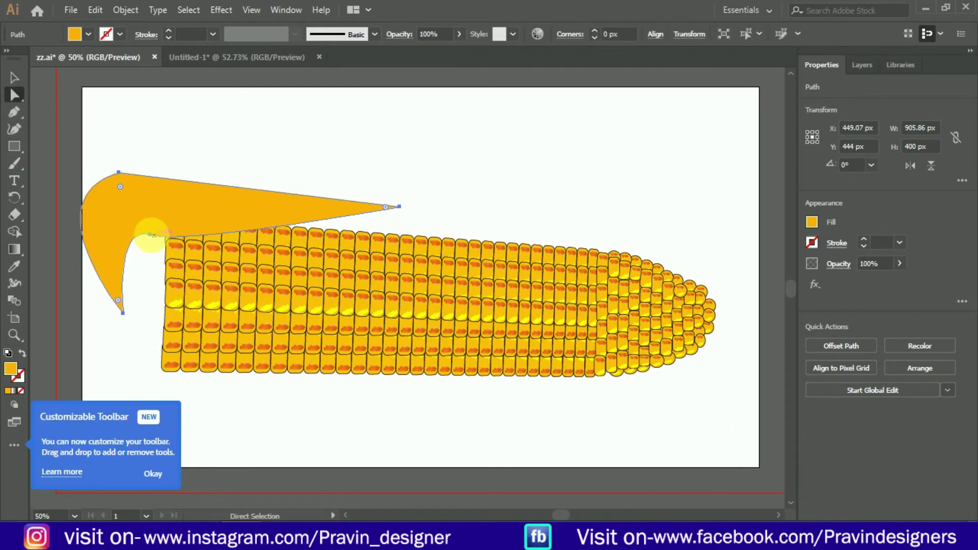
pyautogui.click(150, 234)
pyautogui.moveTo(189, 250); pyautogui.dragTo(194, 233)
pyautogui.click(131, 230)
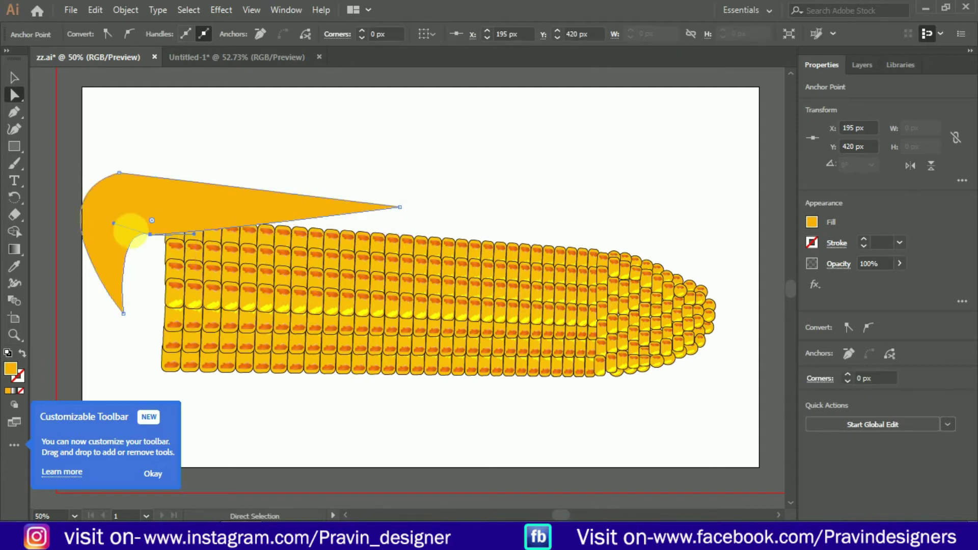
pyautogui.click(113, 229)
pyautogui.moveTo(117, 246); pyautogui.dragTo(118, 243)
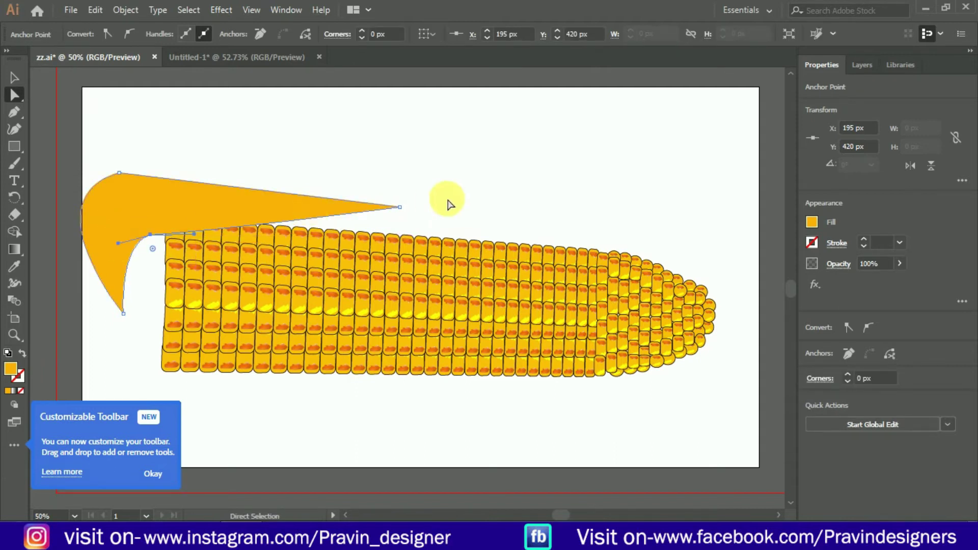
# Convert the leaf's pointed tip anchor to smooth and adjust its handles to arch the upper edge while keeping the tip sharp.
pyautogui.click(129, 34)
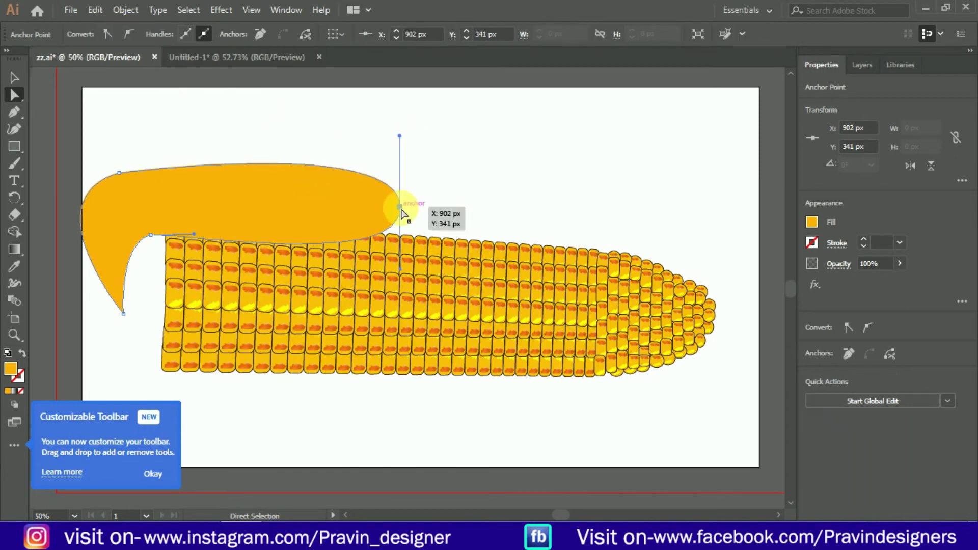
pyautogui.moveTo(401, 276); pyautogui.dragTo(383, 202)
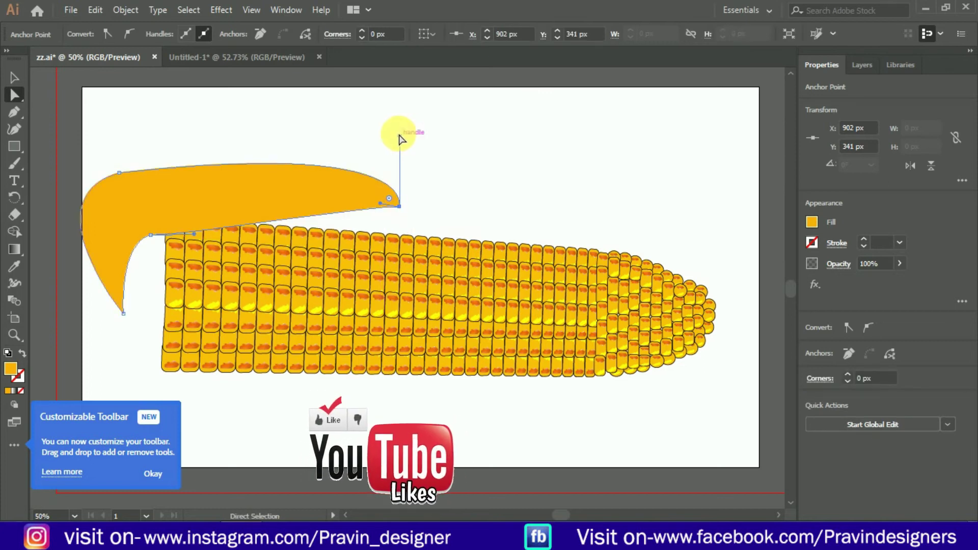
pyautogui.moveTo(400, 134); pyautogui.dragTo(336, 140)
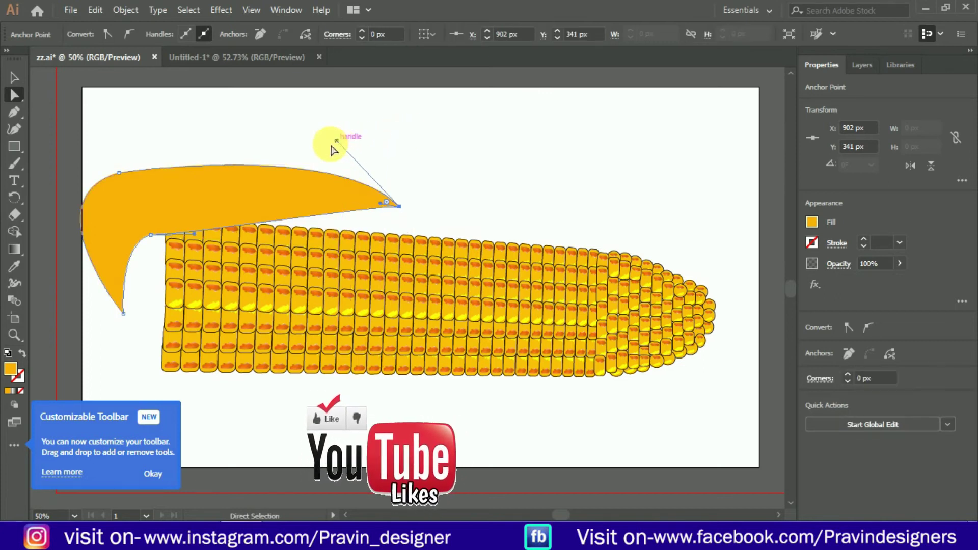
# Arch the orange leaf's lower edge by pulling up the handle of the inner corner anchor.
pyautogui.click(150, 235)
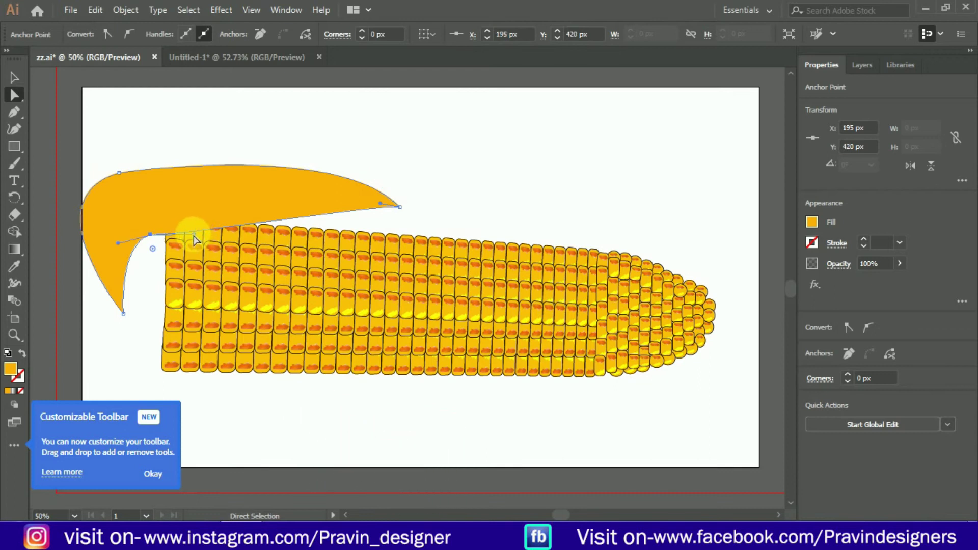
pyautogui.moveTo(196, 236); pyautogui.dragTo(201, 210)
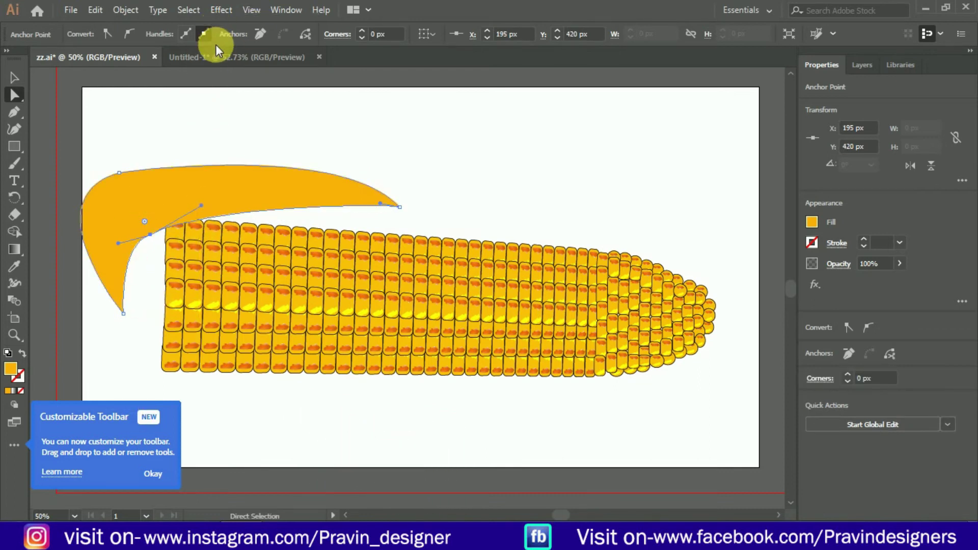
# Cut the orange leaf and paste the two-tone yellow leaf group from Untitled-1, placing it around the cob's upper wide corner.
pyautogui.click(159, 184)
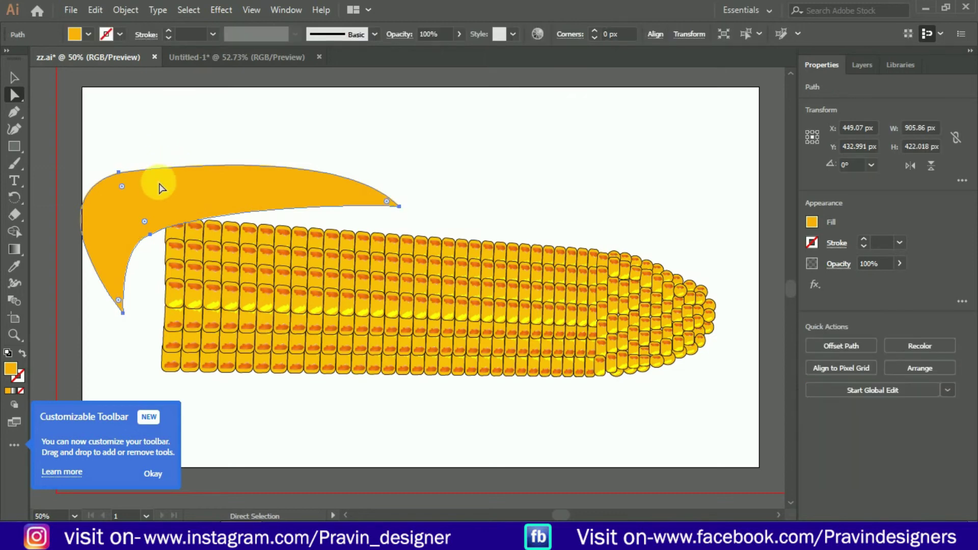
pyautogui.hotkey('ctrl', 'x')
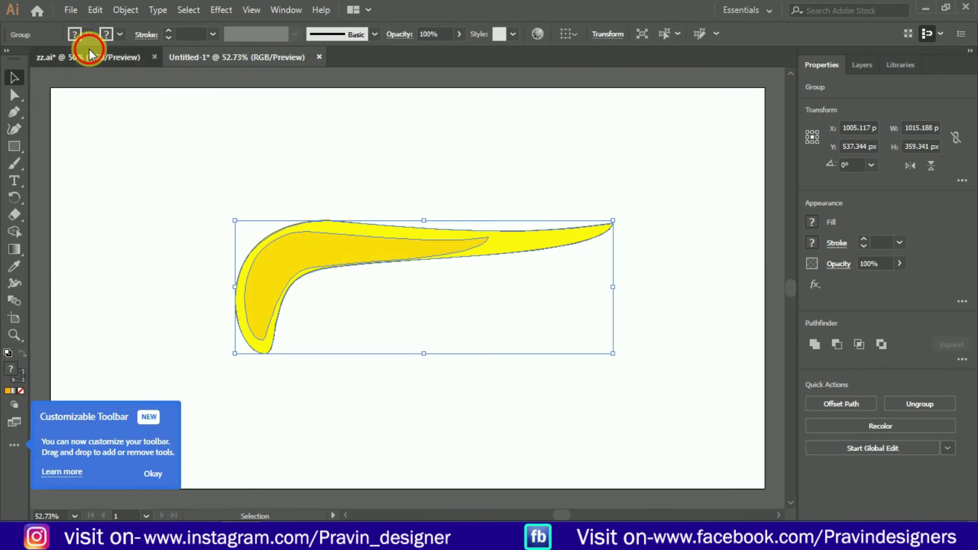
pyautogui.click(87, 57)
pyautogui.hotkey('ctrl', 'v')
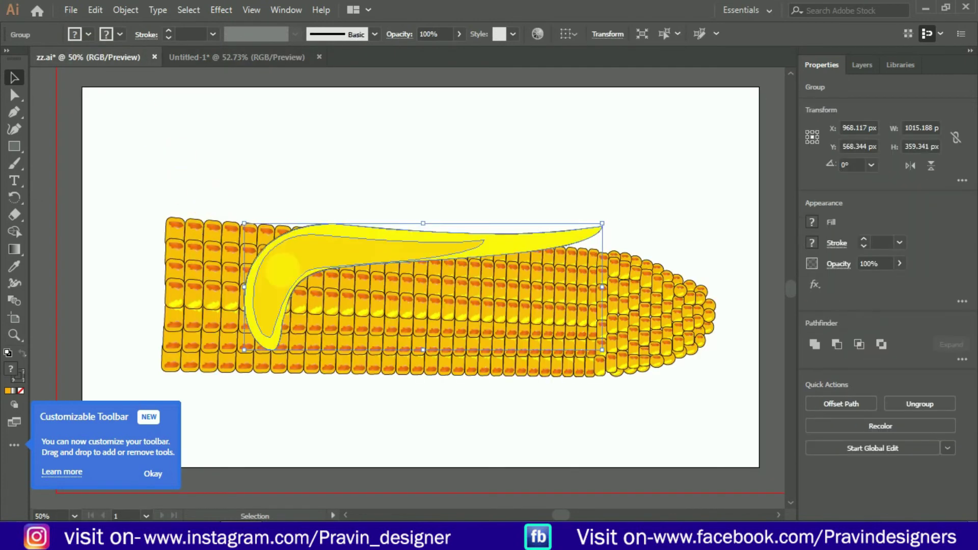
pyautogui.doubleClick(297, 266)
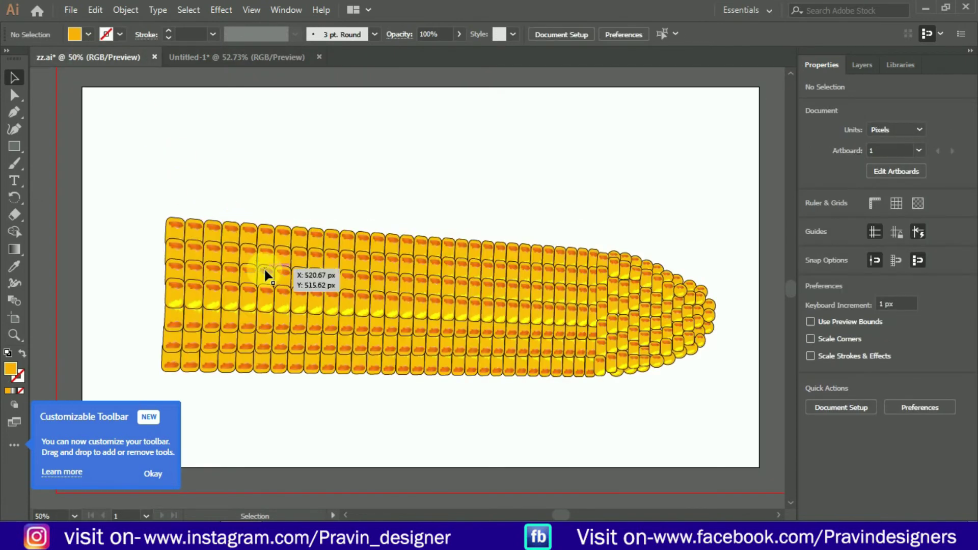
pyautogui.hotkey('ctrl', 'v')
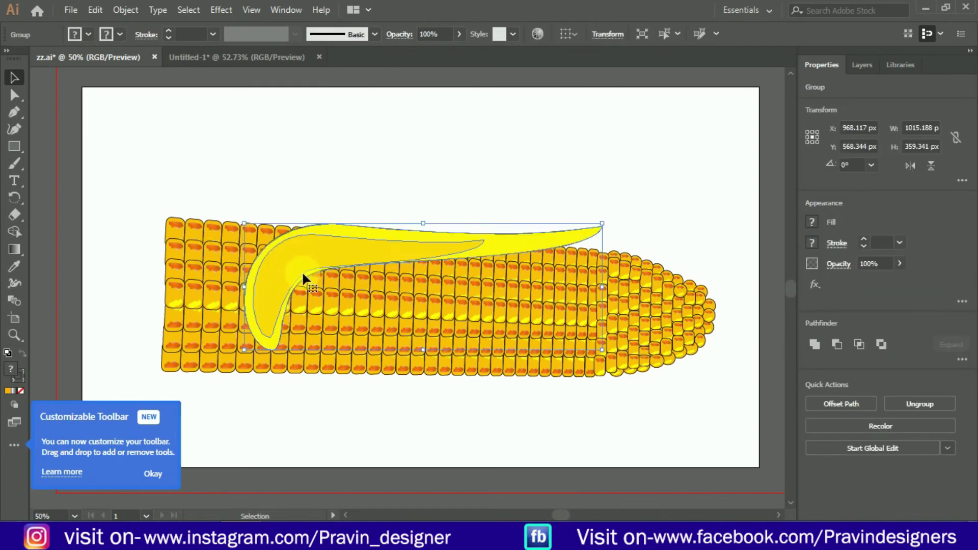
pyautogui.moveTo(315, 261); pyautogui.dragTo(207, 211)
pyautogui.click(398, 203)
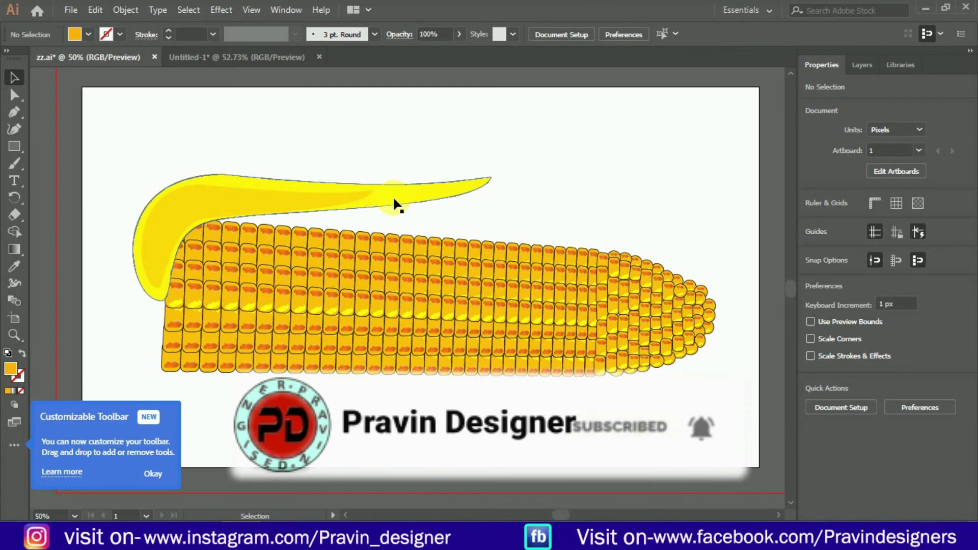
# Ungroup the yellow leaf into its outer shape and inner shade.
pyautogui.click(358, 196)
pyautogui.rightClick(259, 198)
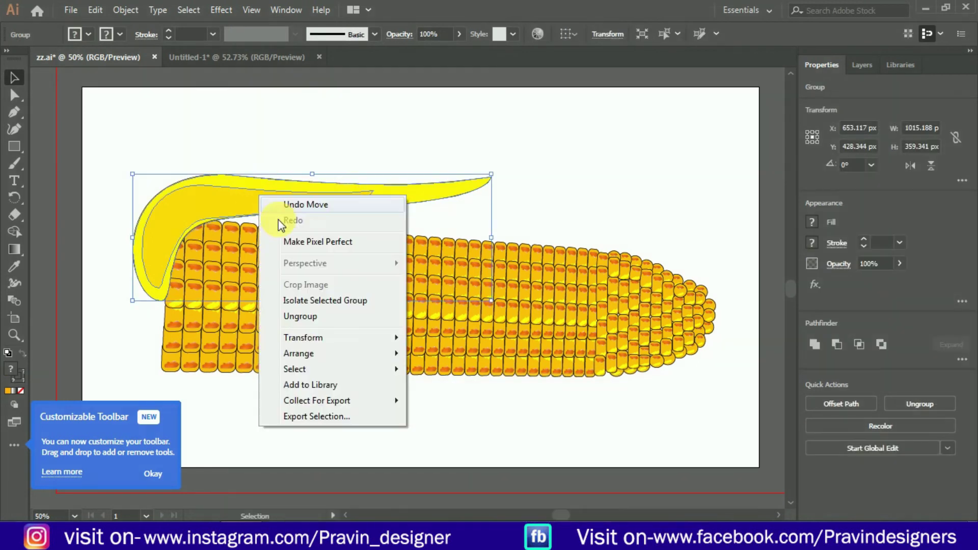
pyautogui.click(305, 319)
pyautogui.click(295, 142)
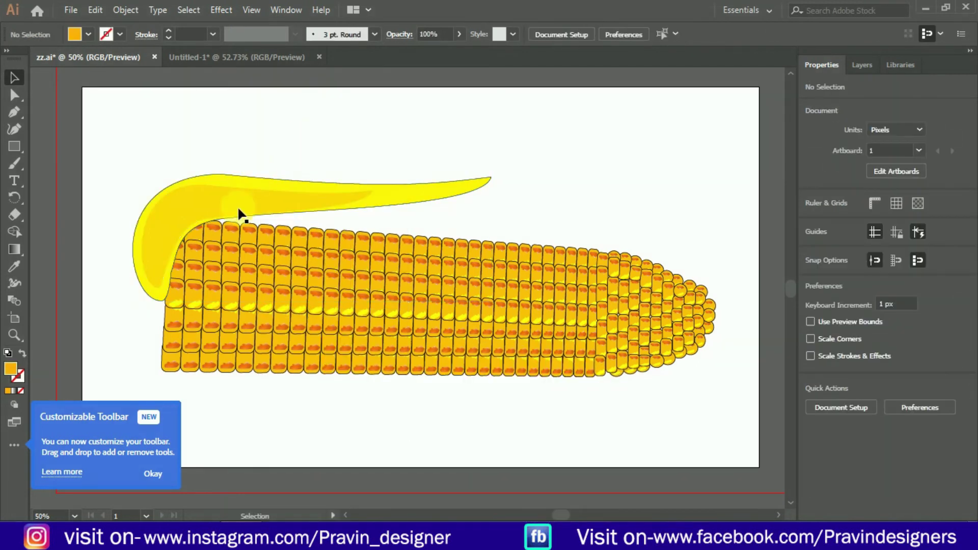
pyautogui.click(239, 209)
pyautogui.moveTo(238, 206); pyautogui.dragTo(242, 138)
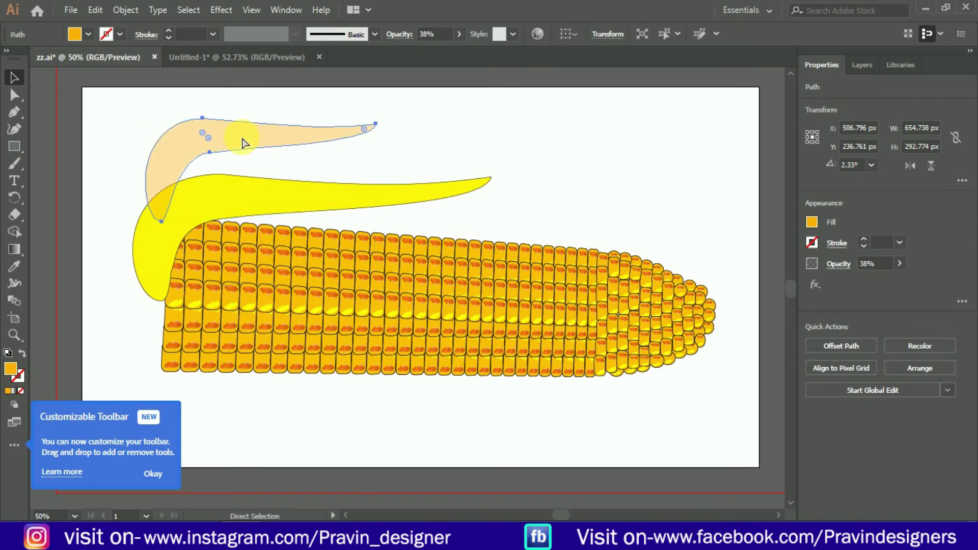
pyautogui.hotkey('ctrl', 'z')
pyautogui.click(138, 134)
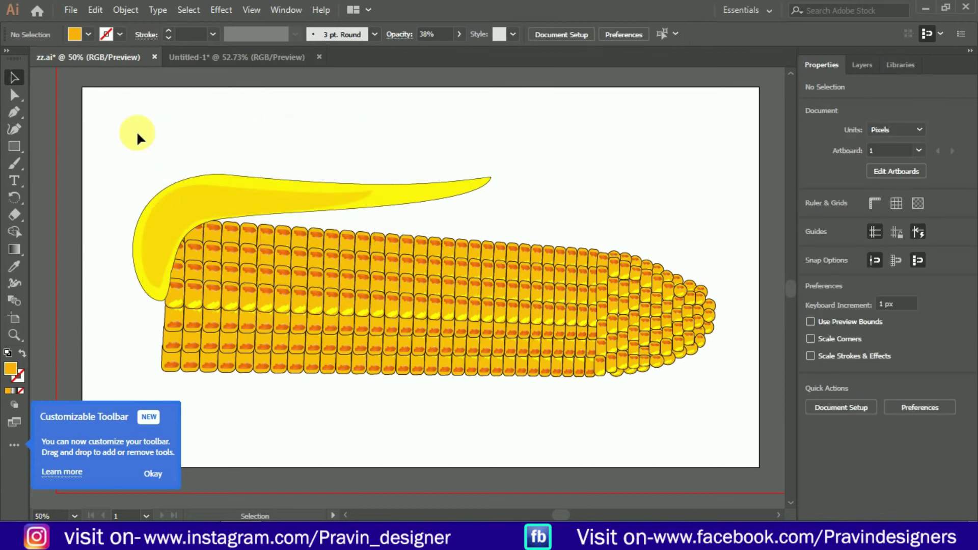
# Dismiss the Customizable Toolbar tip and paste a copy of both leaf shapes in front of the originals.
pyautogui.click(151, 472)
pyautogui.moveTo(238, 146); pyautogui.dragTo(302, 218)
pyautogui.press('a')
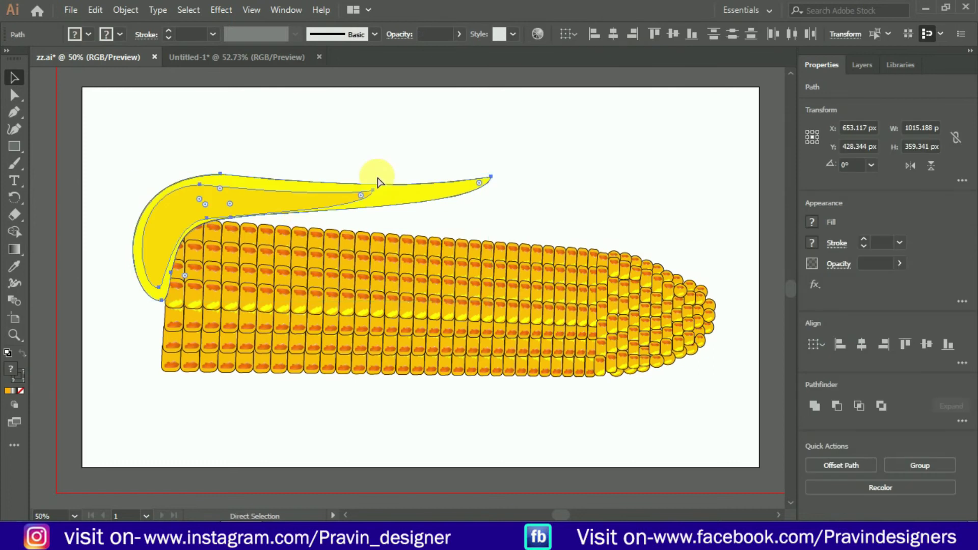
pyautogui.press('v')
pyautogui.press('a')
pyautogui.press('v')
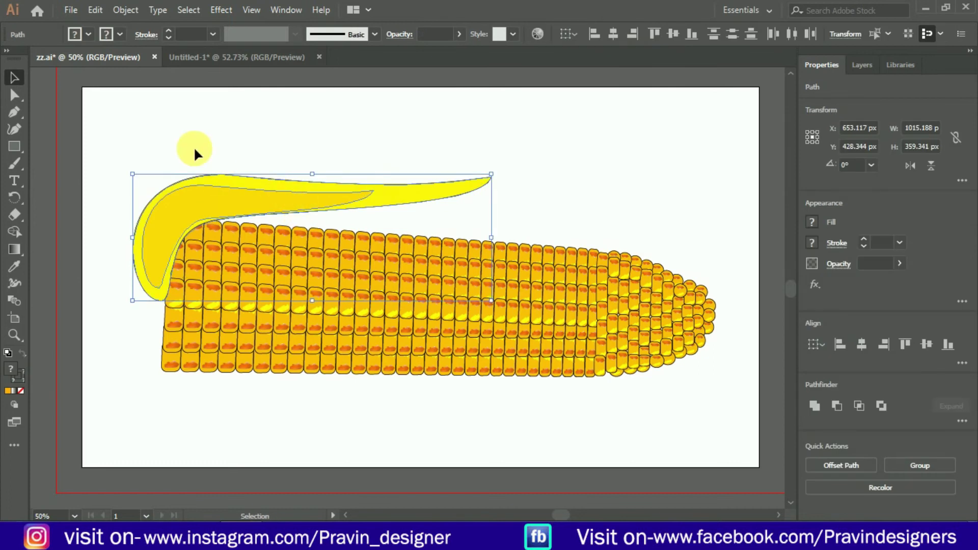
pyautogui.click(95, 10)
pyautogui.click(120, 81)
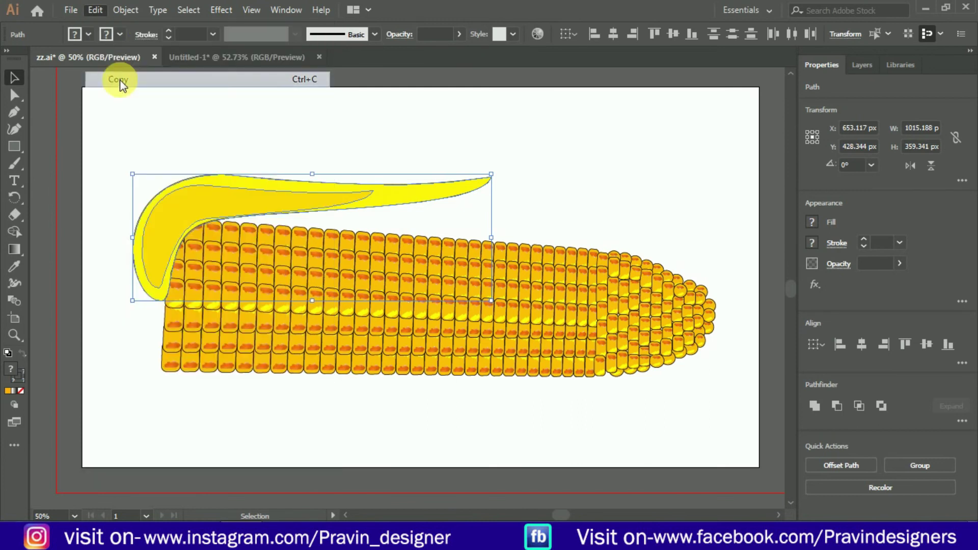
pyautogui.click(95, 10)
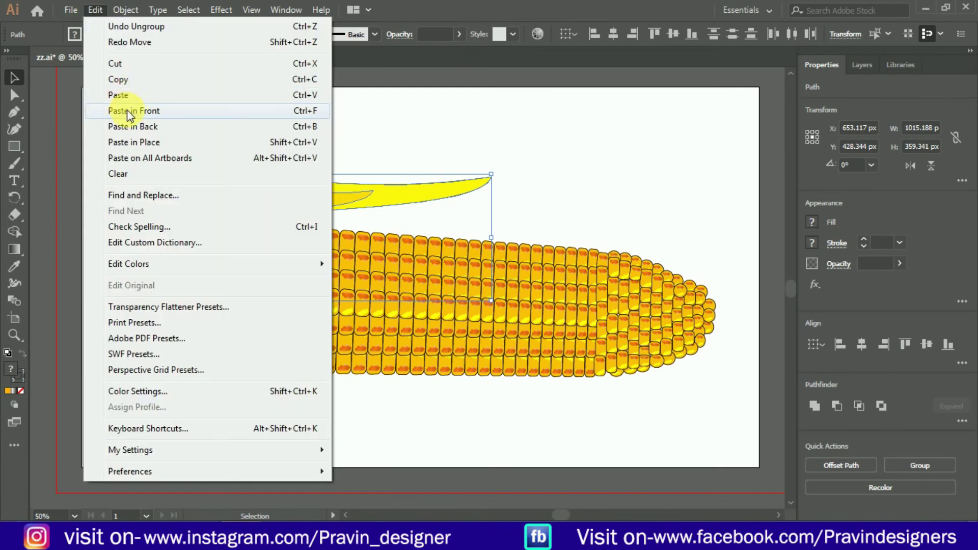
pyautogui.click(128, 111)
# Reflect the copied leaf shapes across the horizontal axis so they curve the opposite way.
pyautogui.rightClick(196, 205)
pyautogui.moveTo(248, 406)
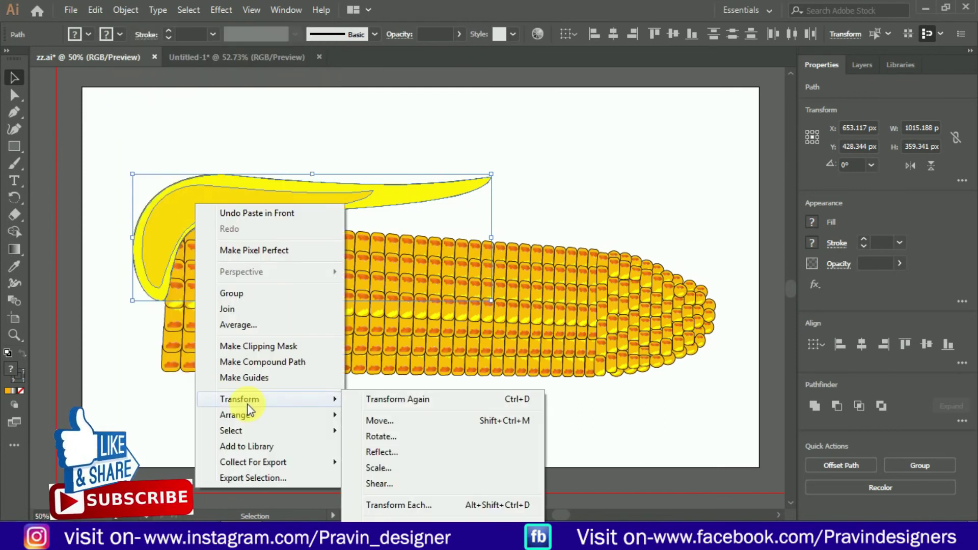
pyautogui.click(407, 453)
pyautogui.click(397, 190)
pyautogui.click(476, 361)
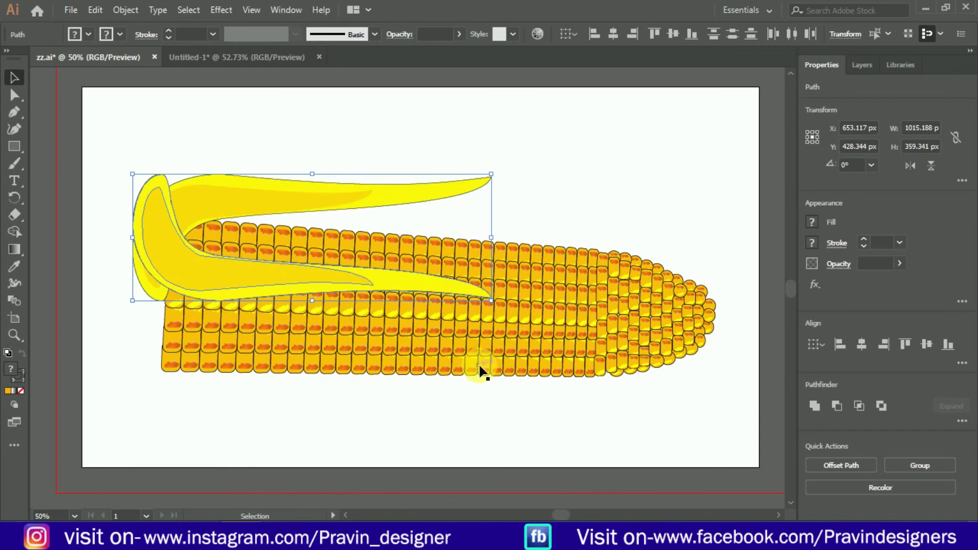
# Move the mirrored leaf down around the cob's lower wide corner, to about X 640 px, Y 689 px.
pyautogui.press('Down')
pyautogui.press('Down')
pyautogui.press('Down')
pyautogui.press('Down')
pyautogui.press('Down')
pyautogui.press('Down')
pyautogui.press('Down')
pyautogui.press('Down')
pyautogui.press('Down')
pyautogui.press('Down')
pyautogui.press('Down')
pyautogui.press('Down')
pyautogui.moveTo(172, 283); pyautogui.dragTo(186, 362)
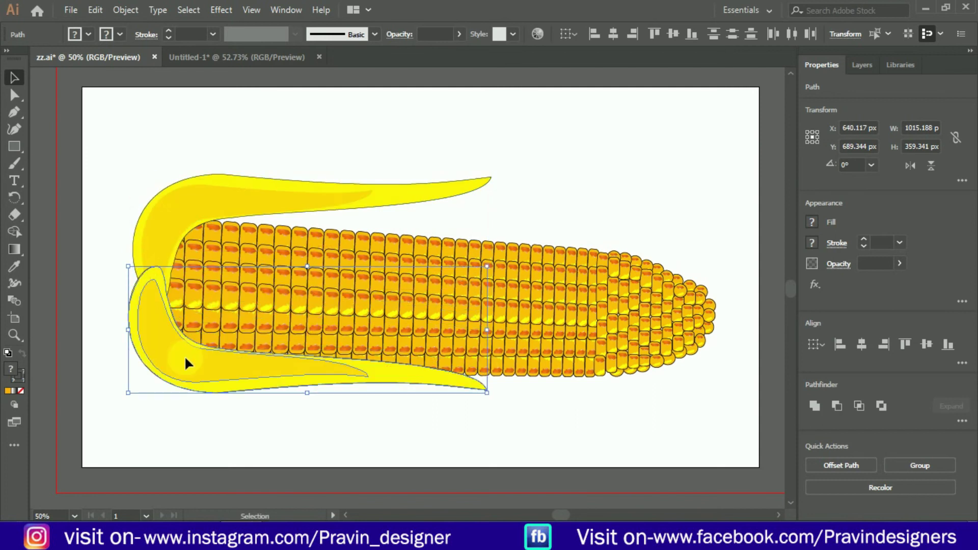
# Select both shapes of the upper leaf and nudge them down closer to the cob's upper edge.
pyautogui.click(260, 197)
pyautogui.moveTo(280, 114); pyautogui.dragTo(305, 211)
pyautogui.press('Down')
pyautogui.press('Down')
pyautogui.press('Down')
pyautogui.press('Down')
pyautogui.press('Down')
pyautogui.press('Down')
pyautogui.press('Down')
pyautogui.press('Down')
pyautogui.press('Down')
pyautogui.press('Down')
pyautogui.press('Down')
pyautogui.press('Down')
pyautogui.press('Down')
pyautogui.press('Down')
pyautogui.press('Down')
pyautogui.press('Down')
pyautogui.press('Down')
pyautogui.press('Down')
pyautogui.press('Down')
pyautogui.press('Down')
pyautogui.press('Down')
pyautogui.press('Down')
pyautogui.press('Down')
pyautogui.press('Down')
pyautogui.press('Down')
pyautogui.press('Down')
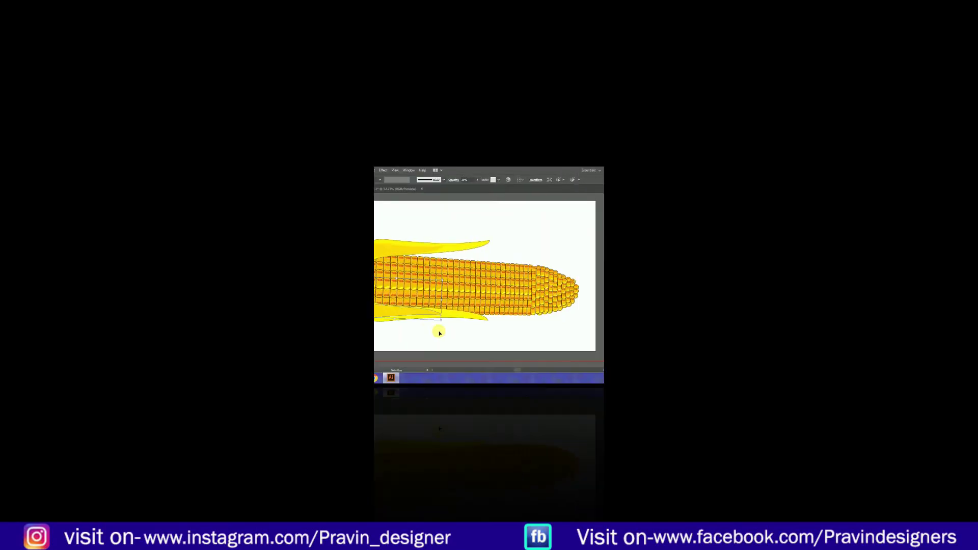
# Nudge both shapes of the lower leaf down along the cob's lower edge to about Y 727 px.
pyautogui.press('Down')
pyautogui.press('Down')
pyautogui.press('Down')
pyautogui.press('Down')
pyautogui.press('Down')
pyautogui.press('Down')
pyautogui.press('Down')
pyautogui.press('Down')
pyautogui.press('Down')
pyautogui.press('Down')
pyautogui.press('Down')
pyautogui.press('Down')
pyautogui.press('Down')
pyautogui.press('Down')
pyautogui.press('Down')
pyautogui.press('Down')
pyautogui.press('Down')
pyautogui.press('Down')
pyautogui.press('Down')
pyautogui.press('Down')
pyautogui.press('Down')
pyautogui.press('Down')
pyautogui.press('Down')
pyautogui.press('Down')
pyautogui.press('Down')
pyautogui.press('Down')
pyautogui.press('Down')
pyautogui.press('Down')
pyautogui.press('Down')
pyautogui.press('Down')
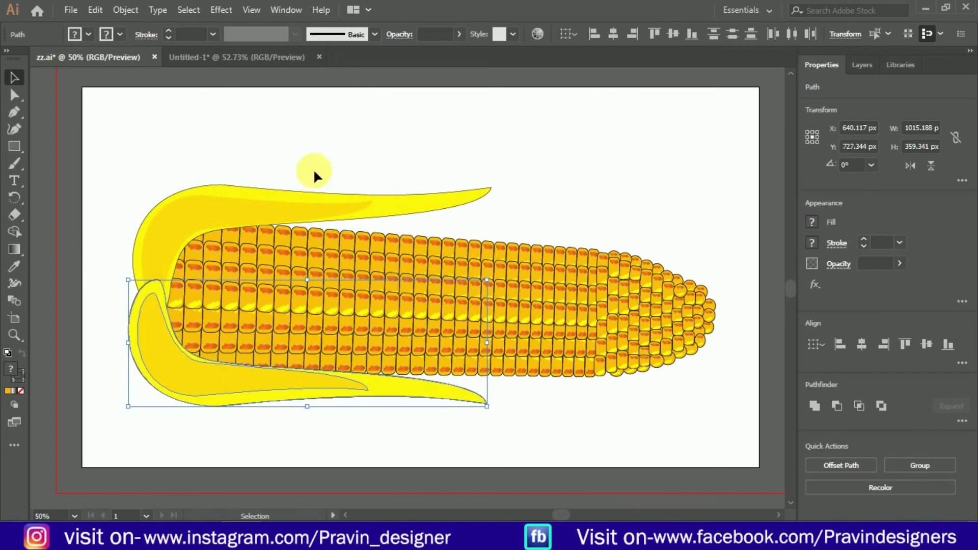
# Nudge both shapes of the upper leaf further down over the top kernel row to about Y 485 px, and deselect them.
pyautogui.moveTo(175, 155); pyautogui.dragTo(240, 224)
pyautogui.moveTo(332, 153); pyautogui.dragTo(371, 219)
pyautogui.press('Down')
pyautogui.press('Down')
pyautogui.press('Down')
pyautogui.press('Down')
pyautogui.press('Down')
pyautogui.press('Down')
pyautogui.press('Down')
pyautogui.press('Down')
pyautogui.press('Down')
pyautogui.press('Down')
pyautogui.press('Down')
pyautogui.press('Down')
pyautogui.press('Down')
pyautogui.press('Down')
pyautogui.press('Down')
pyautogui.press('Down')
pyautogui.press('Down')
pyautogui.press('Down')
pyautogui.press('Down')
pyautogui.press('Down')
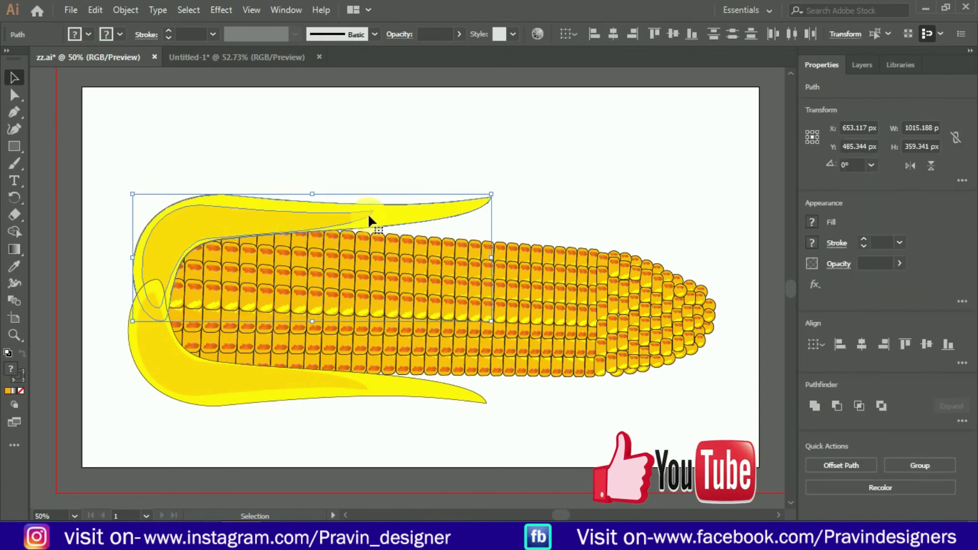
pyautogui.click(294, 121)
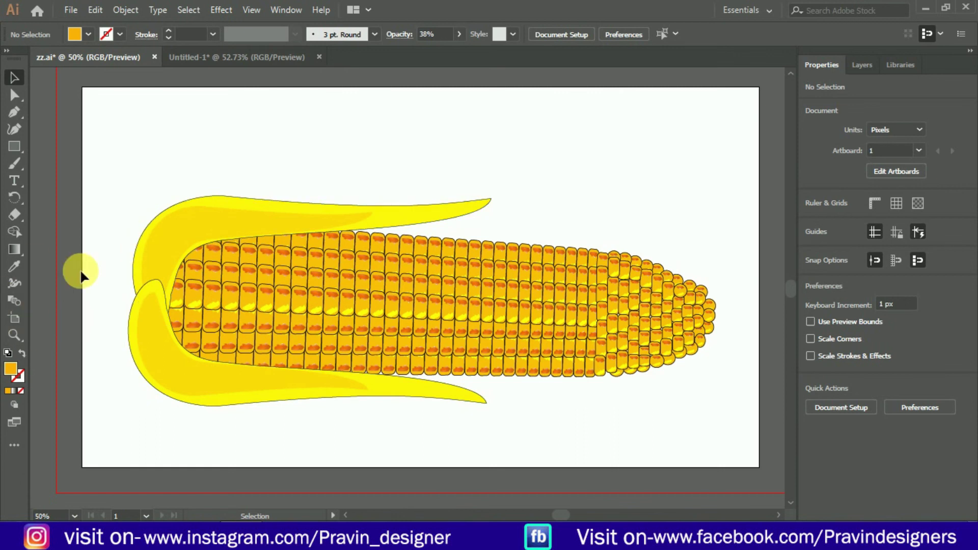
pyautogui.hotkey('ctrl', 'alt')
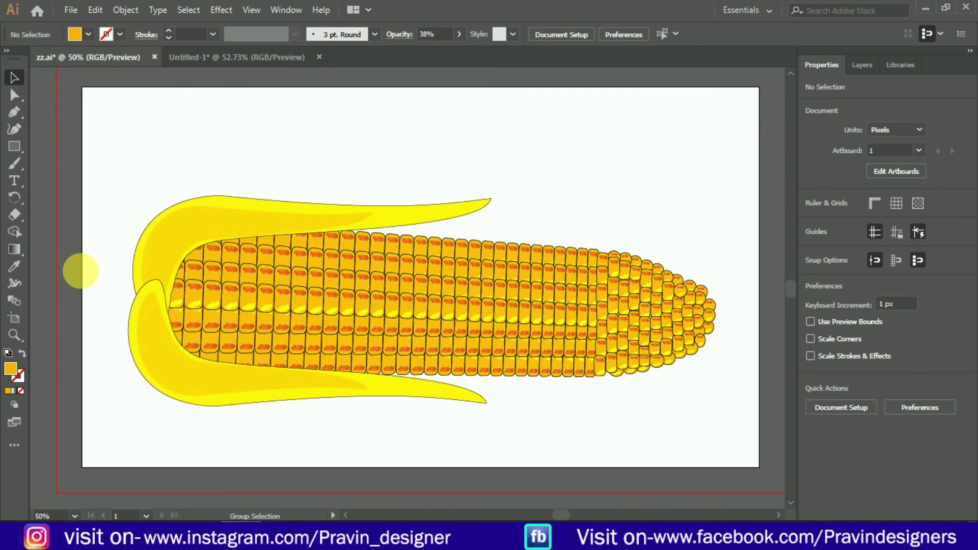